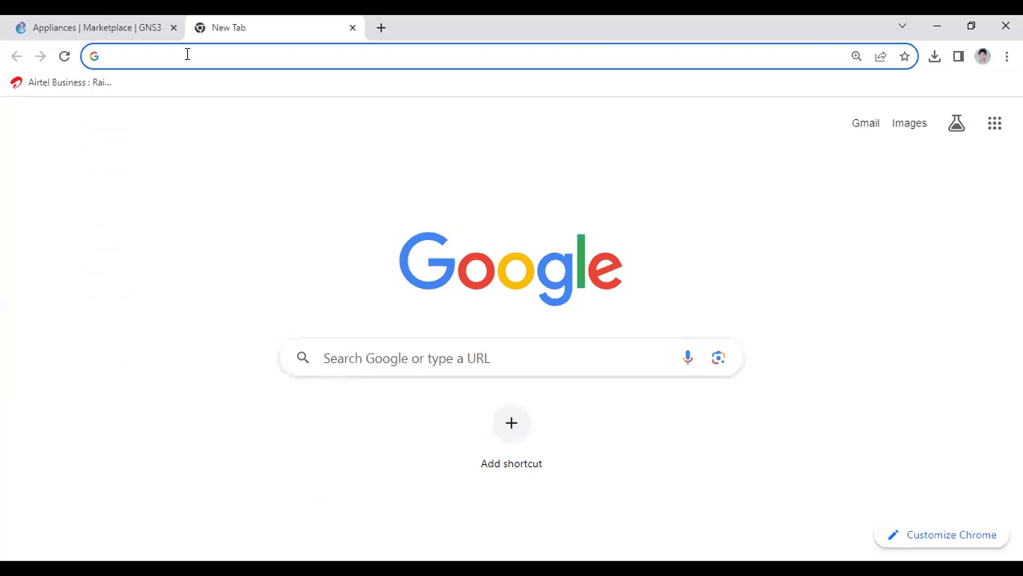
Search the web for gns3.
{"action": "type", "text": "n"}
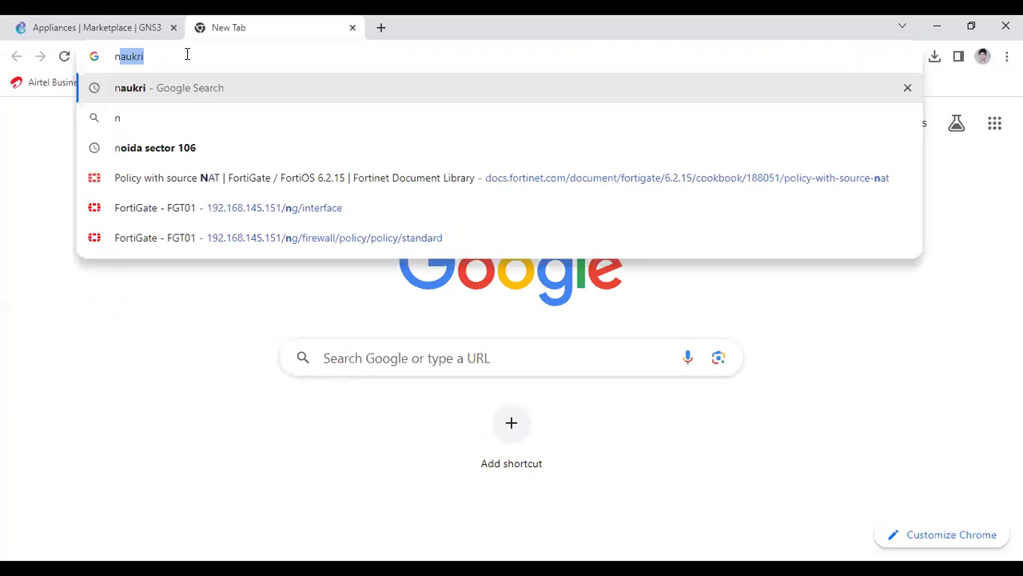
{"action": "key", "text": "BackSpace"}
{"action": "key", "text": "BackSpace"}
{"action": "type", "text": "g"}
{"action": "key", "text": "Return"}
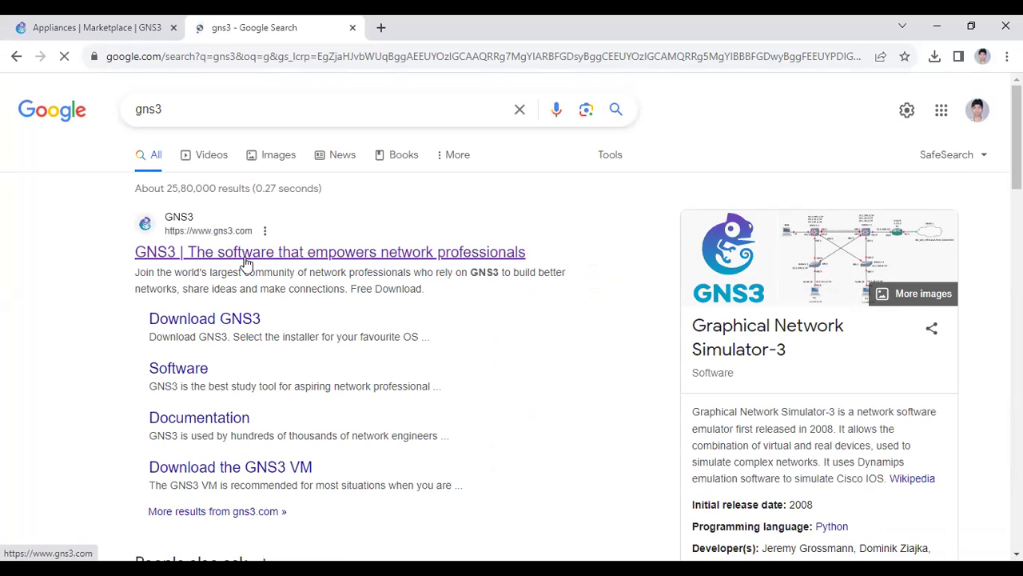
Open the GNS3 website's Marketplace, go to its Appliances category and browse the list of most popular appliances.
{"action": "left_click", "coordinate": [317, 256]}
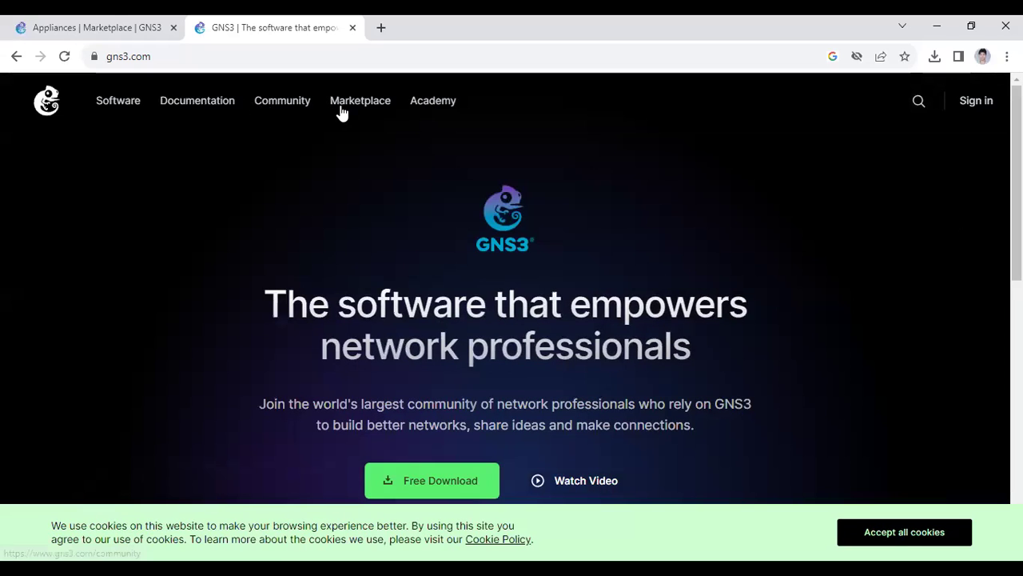
{"action": "left_click", "coordinate": [361, 100]}
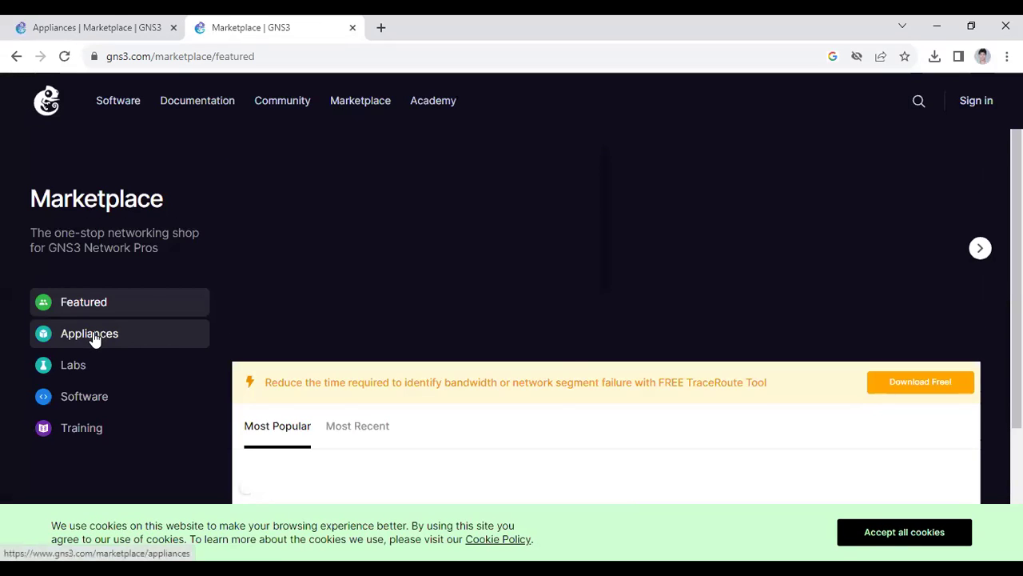
{"action": "left_click", "coordinate": [94, 336]}
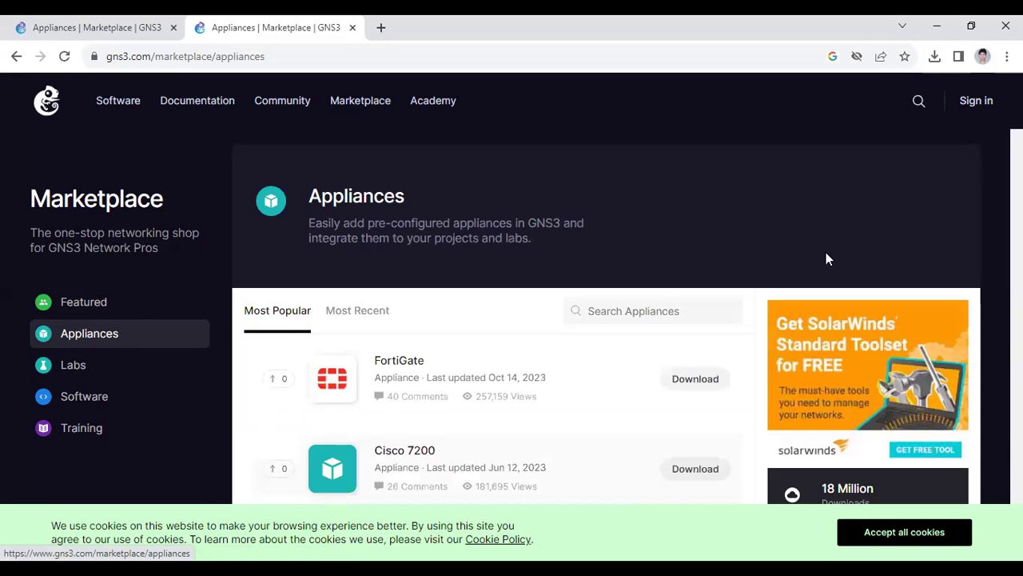
{"action": "scroll", "coordinate": [511, 320], "scroll_direction": "down", "scroll_amount": 10}
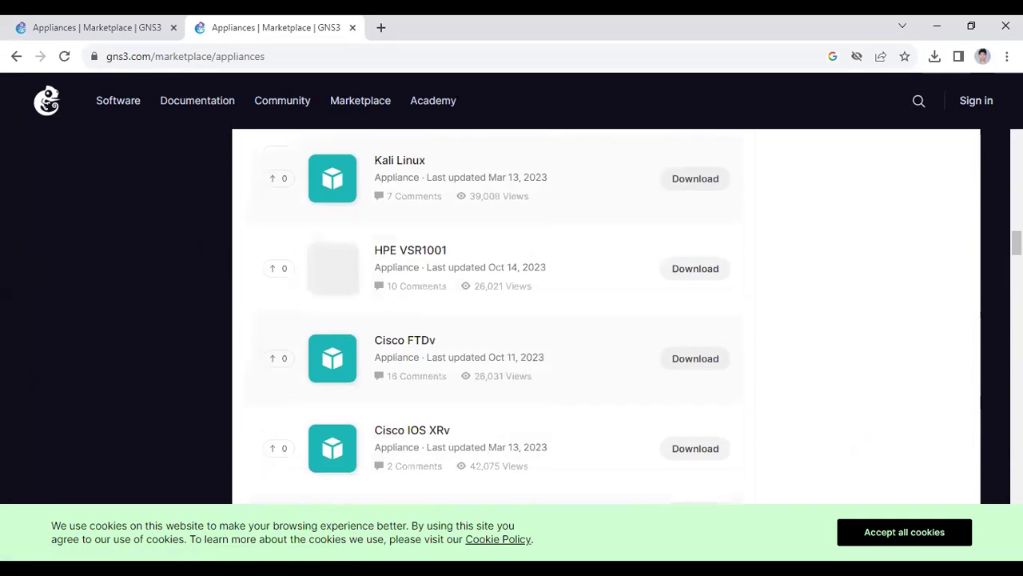
{"action": "left_click_drag", "start_coordinate": [1017, 243], "coordinate": [1017, 138]}
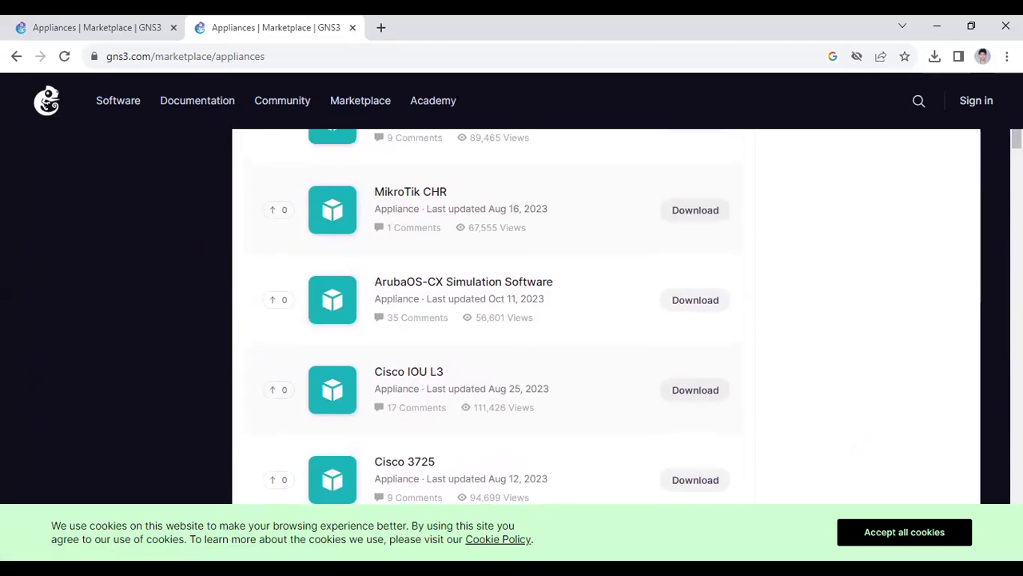
{"action": "scroll", "coordinate": [512, 319], "scroll_direction": "up", "scroll_amount": 8}
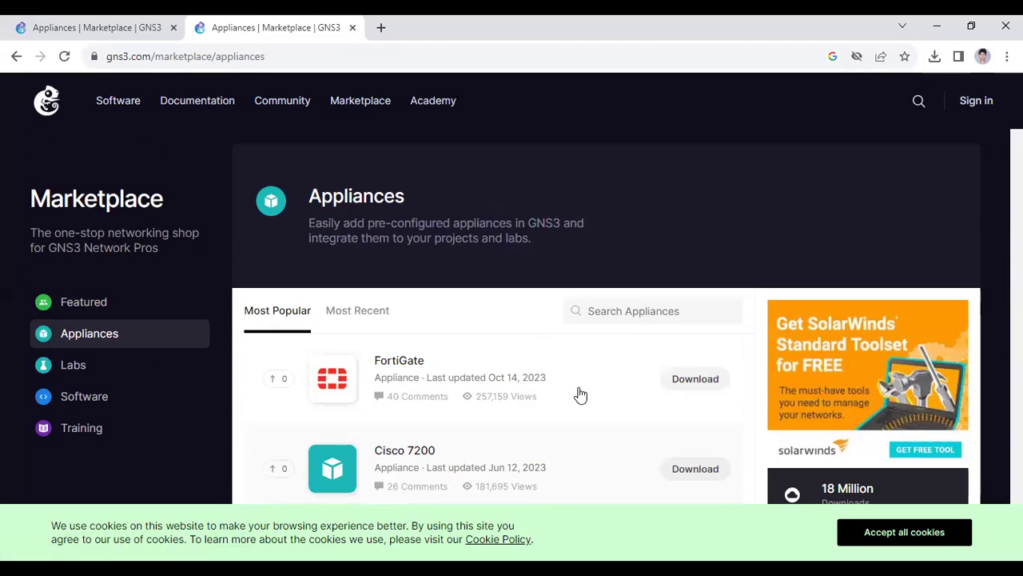
Search the marketplace appliances for chromium.
{"action": "left_click", "coordinate": [609, 310]}
{"action": "type", "text": "chromium"}
{"action": "key", "text": "Return"}
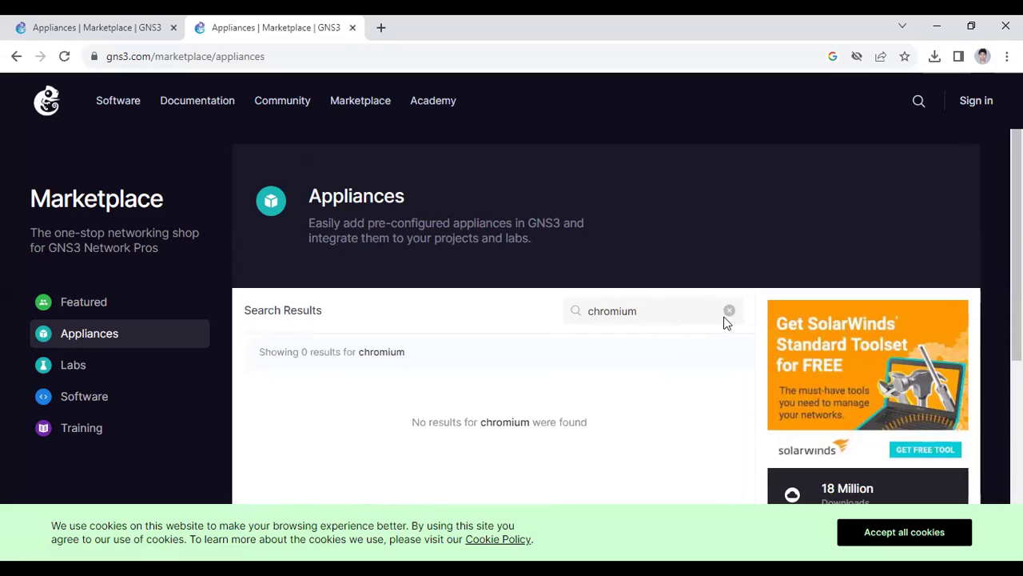
Clear the appliance search, browse through the full appliance list and run the chromium search again.
{"action": "key", "text": "ctrl+a"}
{"action": "key", "text": "BackSpace"}
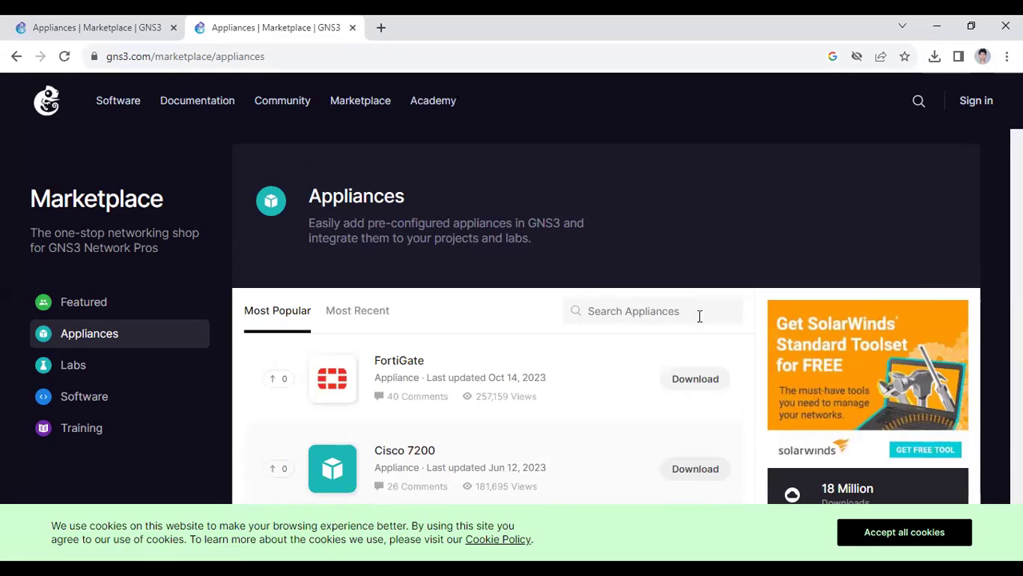
{"action": "type", "text": "chromium"}
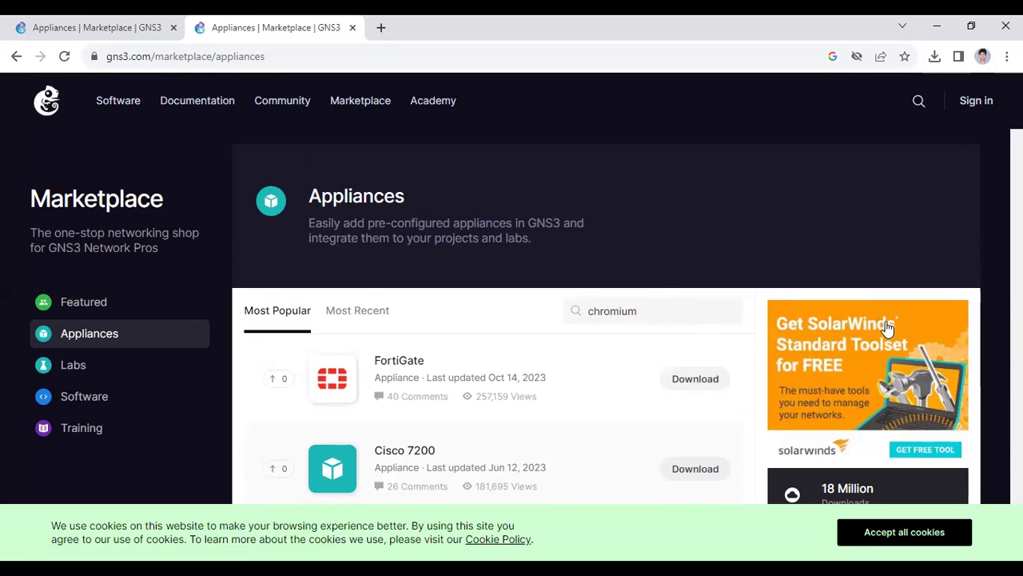
{"action": "scroll", "coordinate": [967, 304], "scroll_direction": "down", "scroll_amount": 4}
{"action": "scroll", "coordinate": [496, 320], "scroll_direction": "down", "scroll_amount": 10}
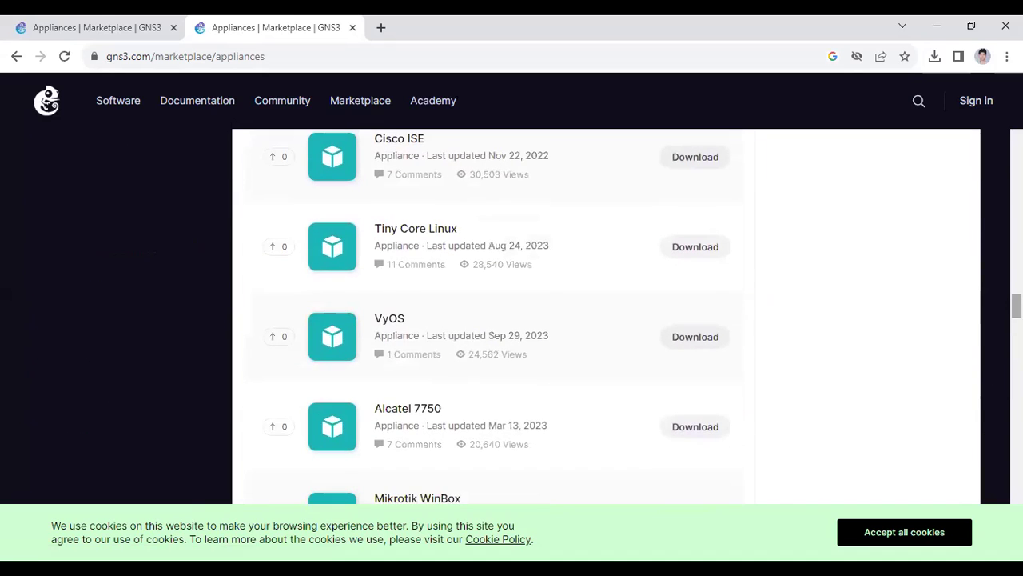
{"action": "scroll", "coordinate": [496, 319], "scroll_direction": "down", "scroll_amount": 20}
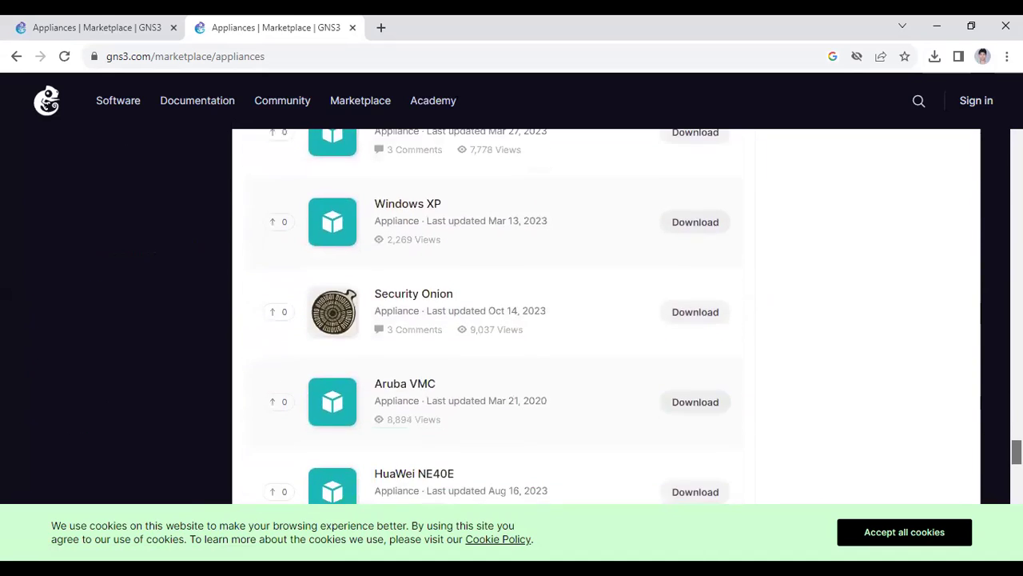
{"action": "scroll", "coordinate": [496, 320], "scroll_direction": "down", "scroll_amount": 20}
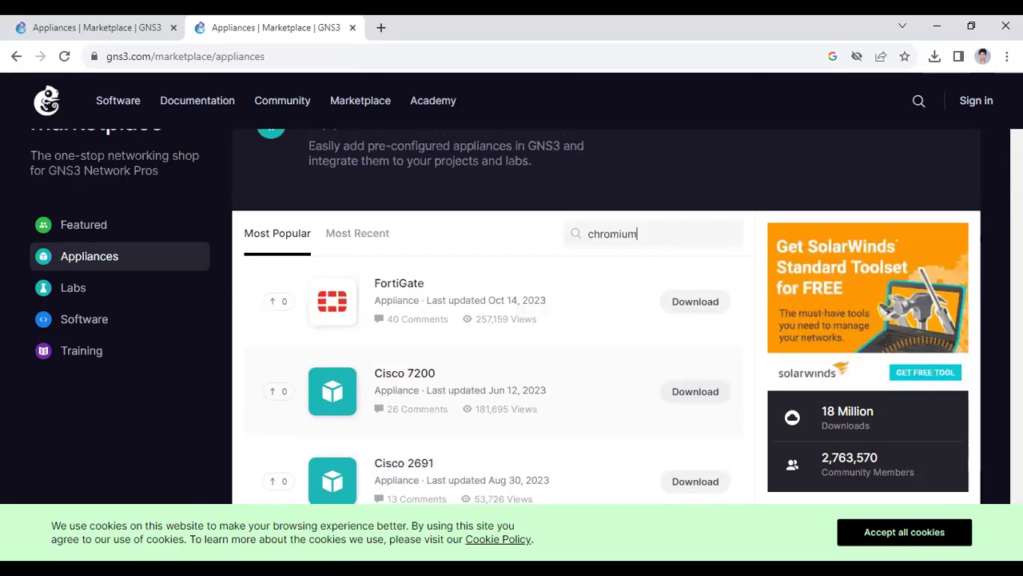
{"action": "key", "text": "Return"}
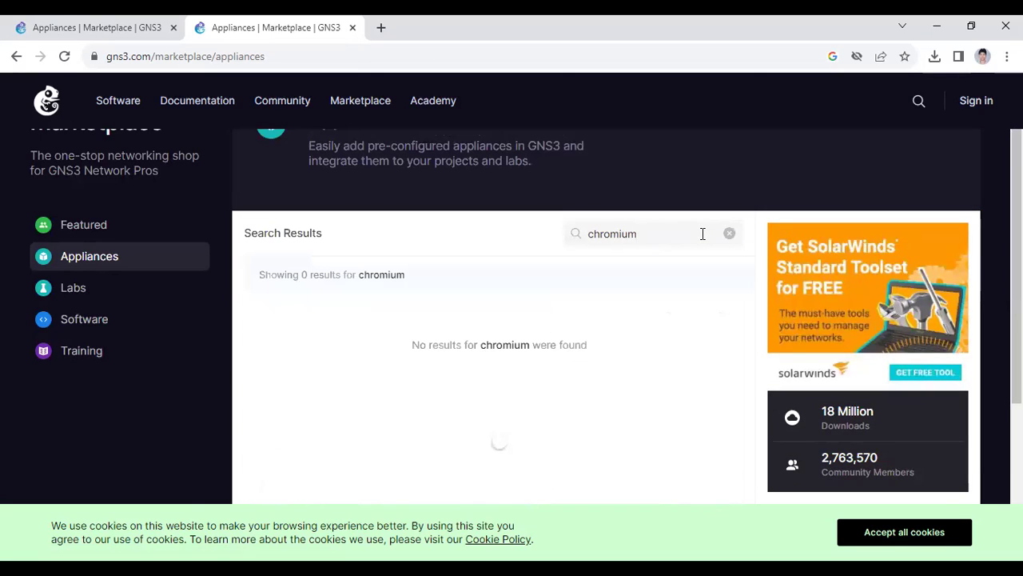
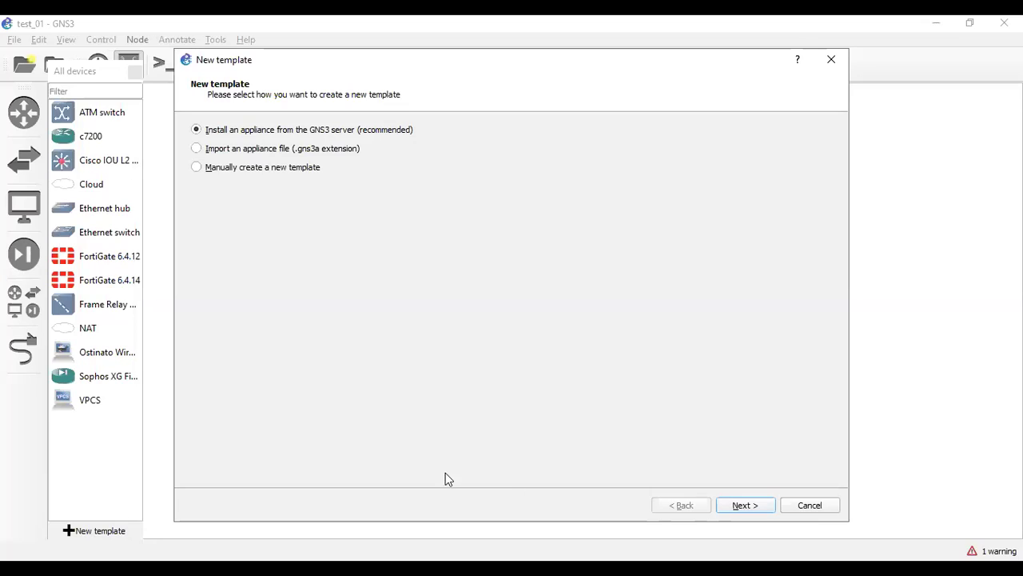
{"action": "left_click", "coordinate": [800, 510]}
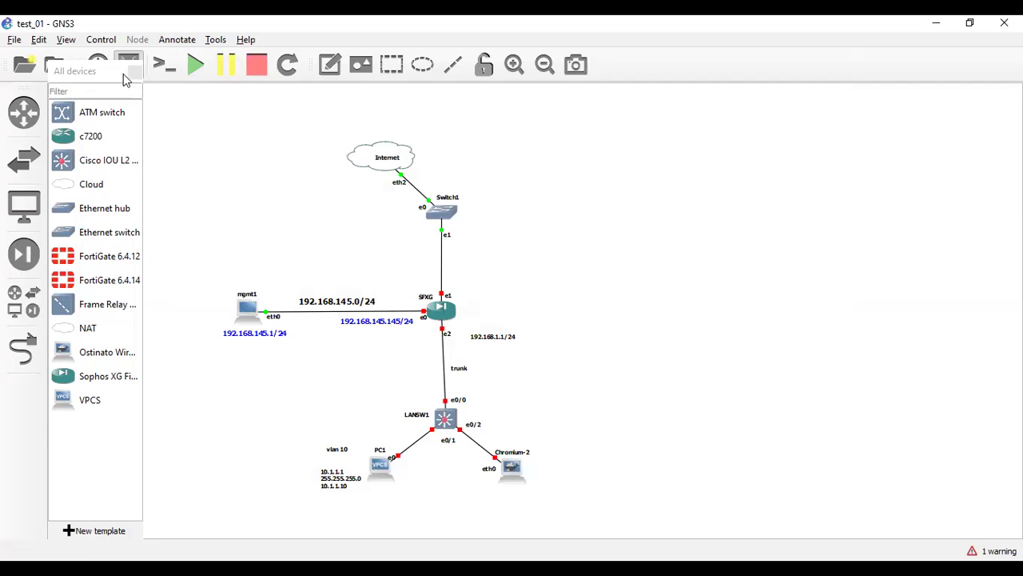
{"action": "left_click", "coordinate": [17, 311]}
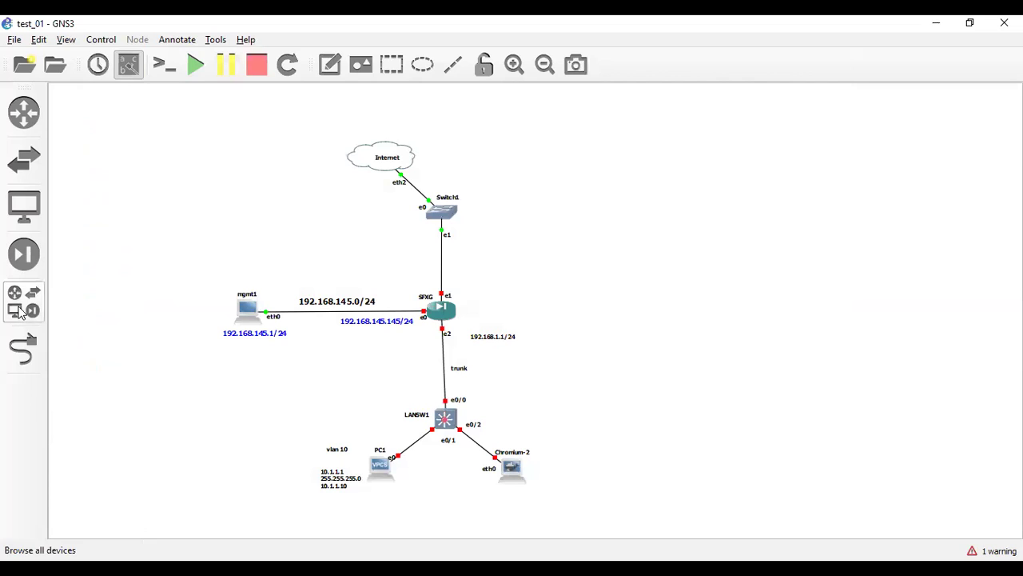
{"action": "left_click", "coordinate": [18, 312]}
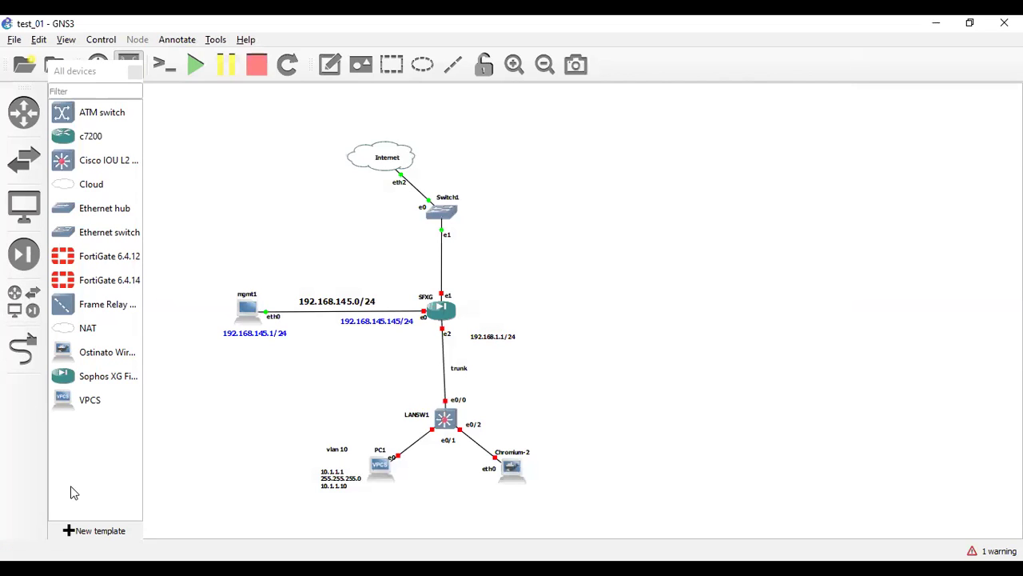
Start a new template by importing the chromium (2) appliance file from the Downloads folder.
{"action": "left_click", "coordinate": [80, 534]}
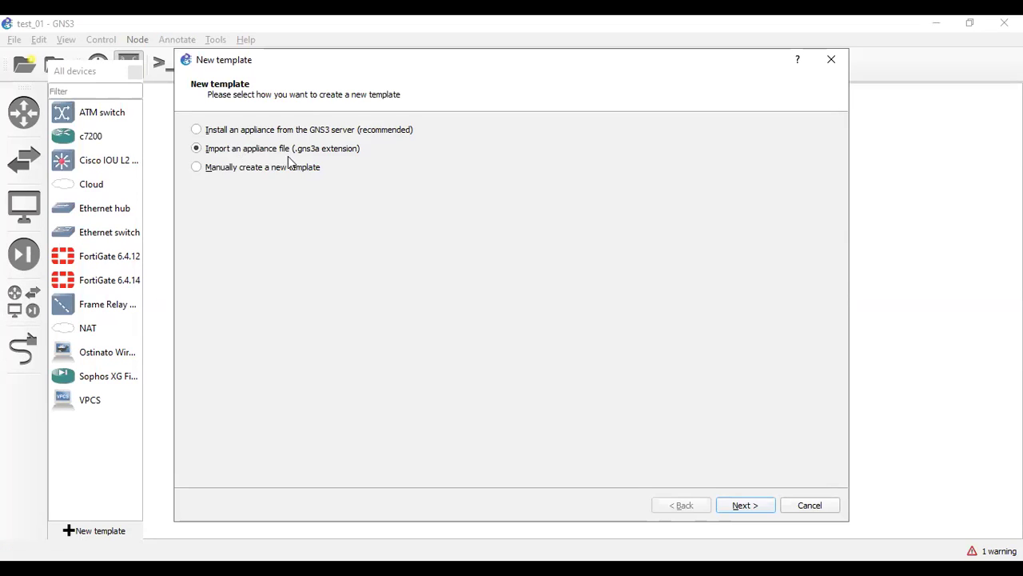
{"action": "left_click", "coordinate": [734, 507]}
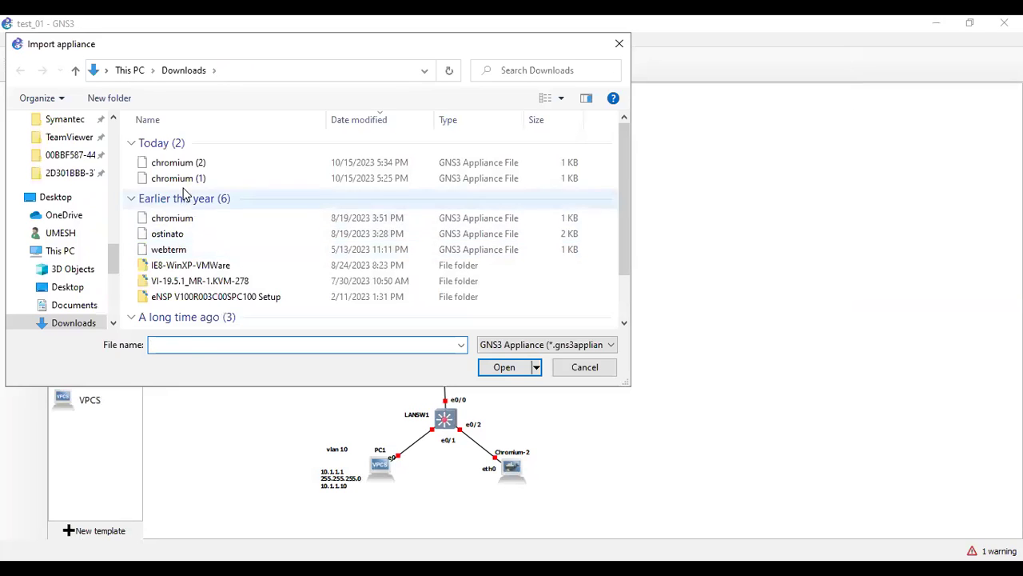
{"action": "left_click", "coordinate": [179, 162]}
{"action": "left_click", "coordinate": [504, 368]}
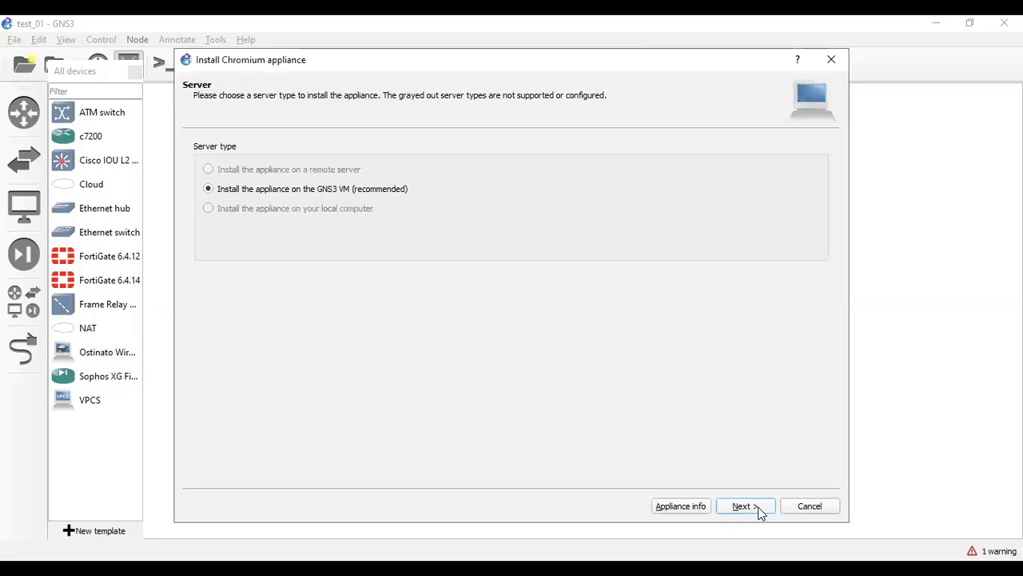
Install the Chromium appliance on the GNS3 VM and complete the installation wizard.
{"action": "left_click", "coordinate": [761, 513]}
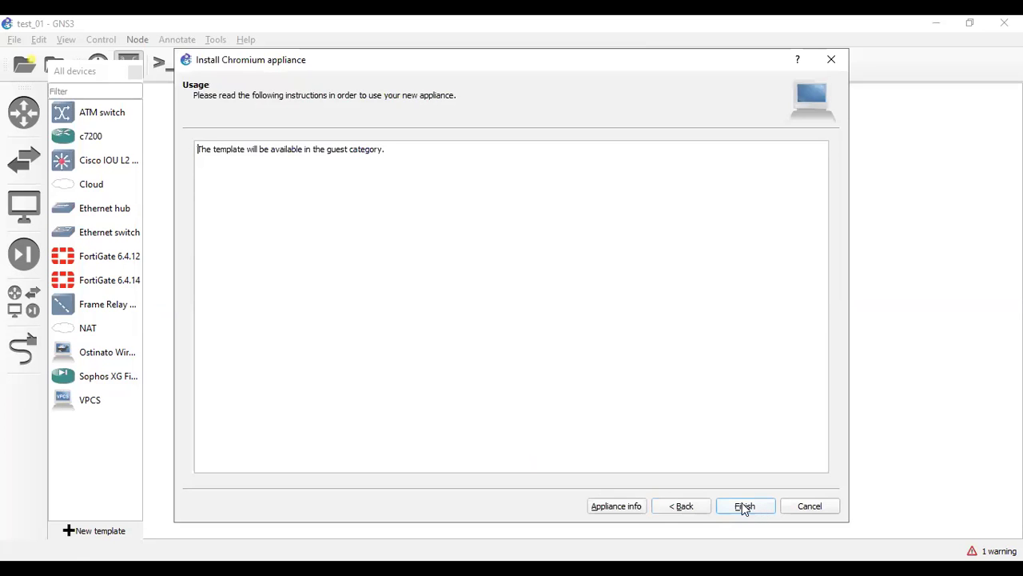
{"action": "left_click", "coordinate": [745, 509]}
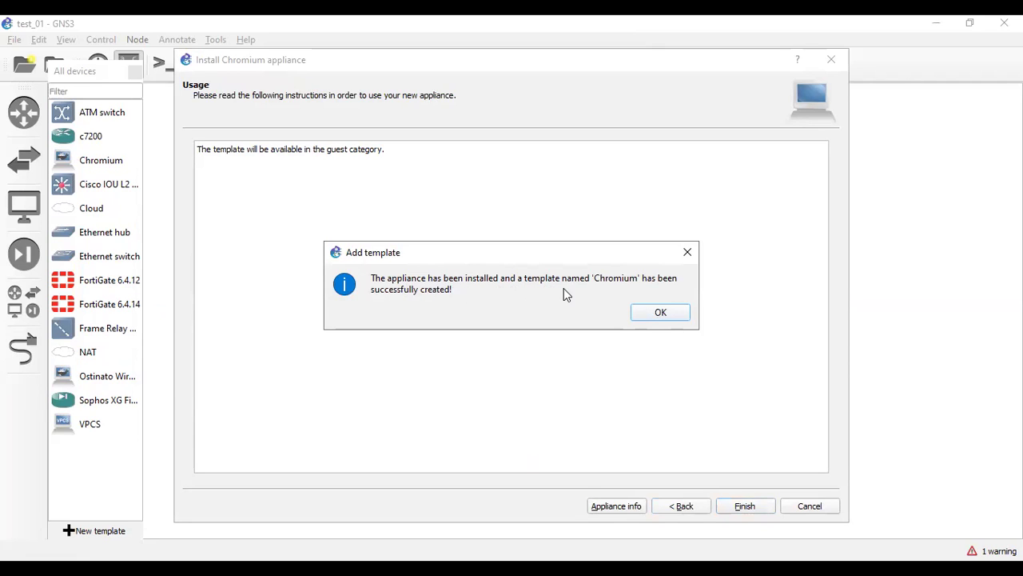
{"action": "left_click", "coordinate": [661, 313]}
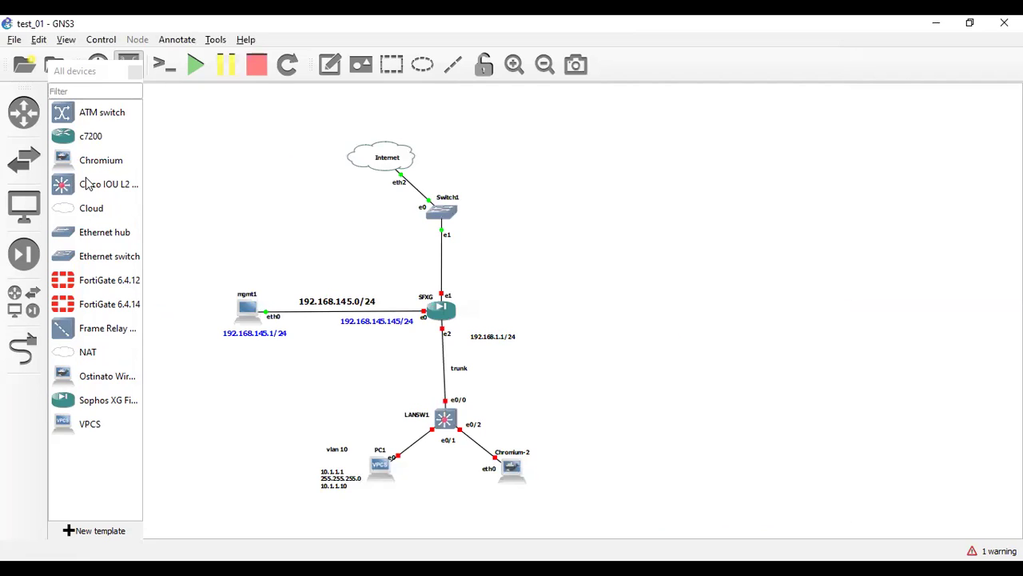
Place a Chromium node in the empty canvas area to the right of Switch1 and start it.
{"action": "left_click_drag", "start_coordinate": [74, 164], "coordinate": [609, 284]}
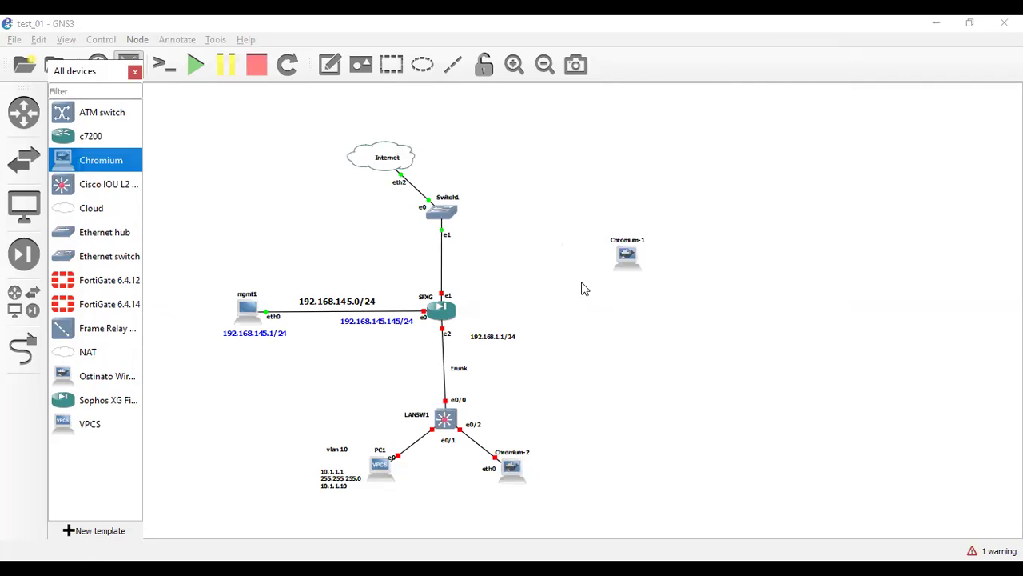
{"action": "right_click", "coordinate": [632, 257]}
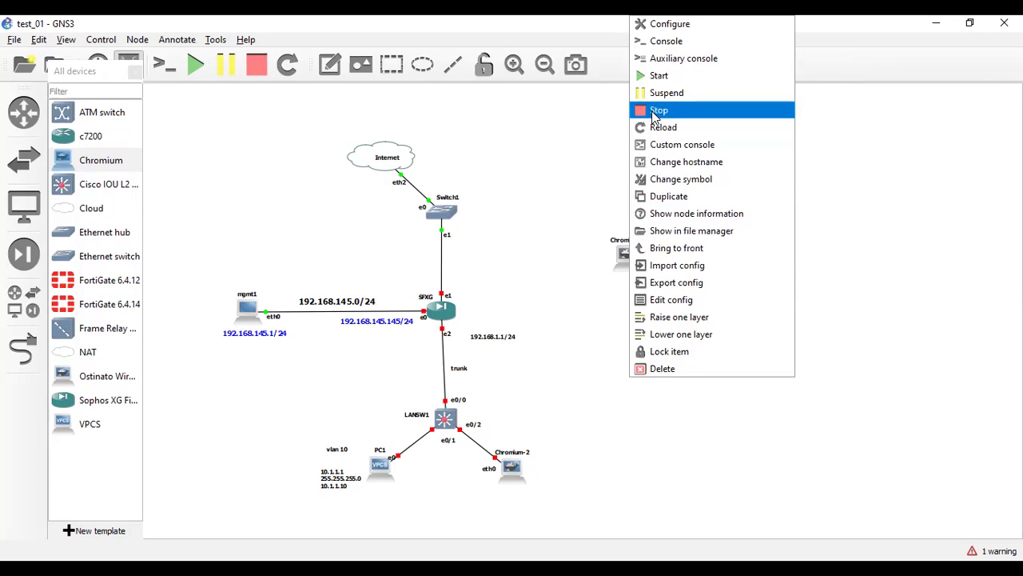
{"action": "left_click", "coordinate": [654, 76]}
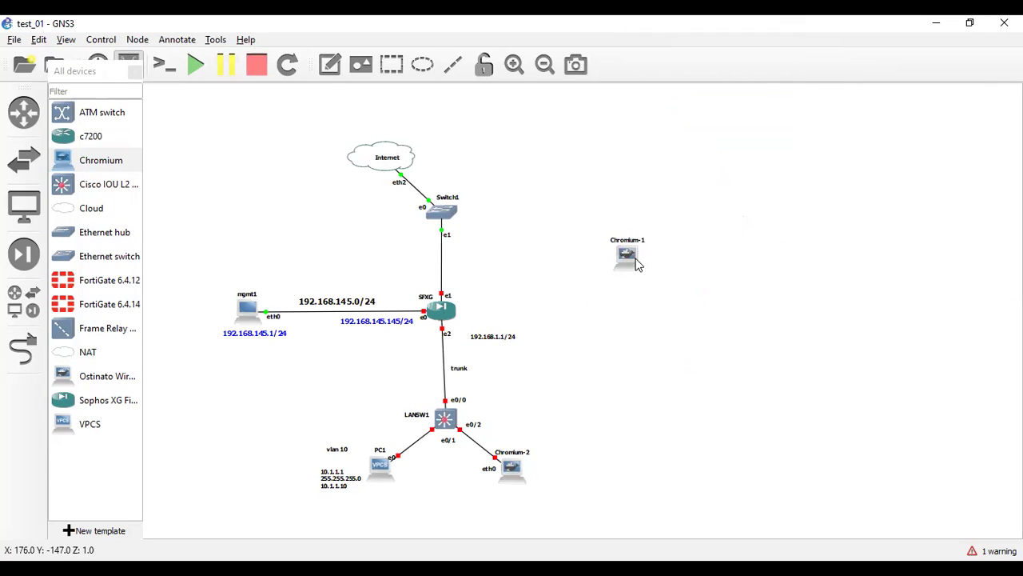
{"action": "mouse_move", "coordinate": [630, 259]}
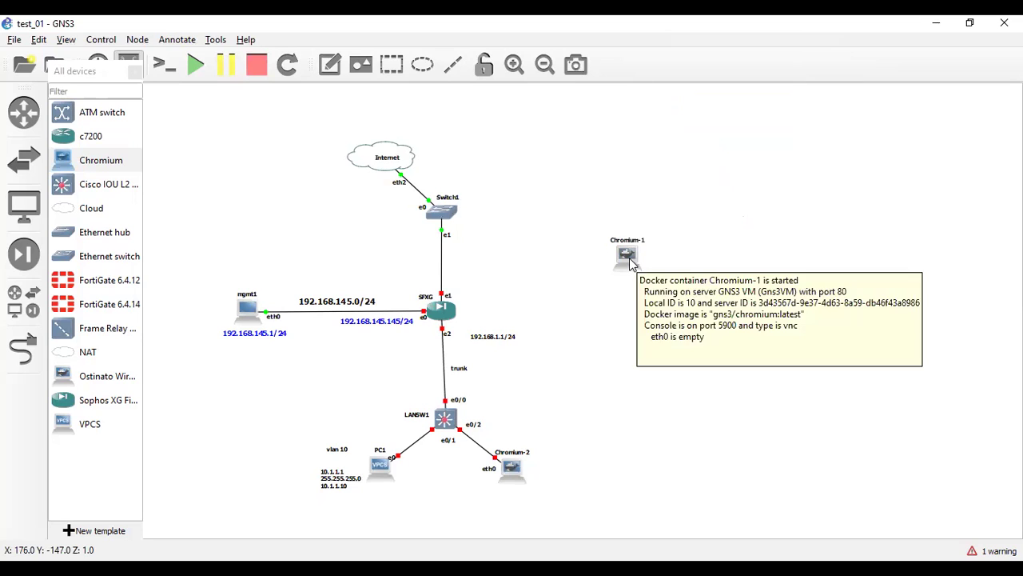
{"action": "left_click_drag", "start_coordinate": [629, 259], "coordinate": [620, 255]}
{"action": "left_click", "coordinate": [604, 303]}
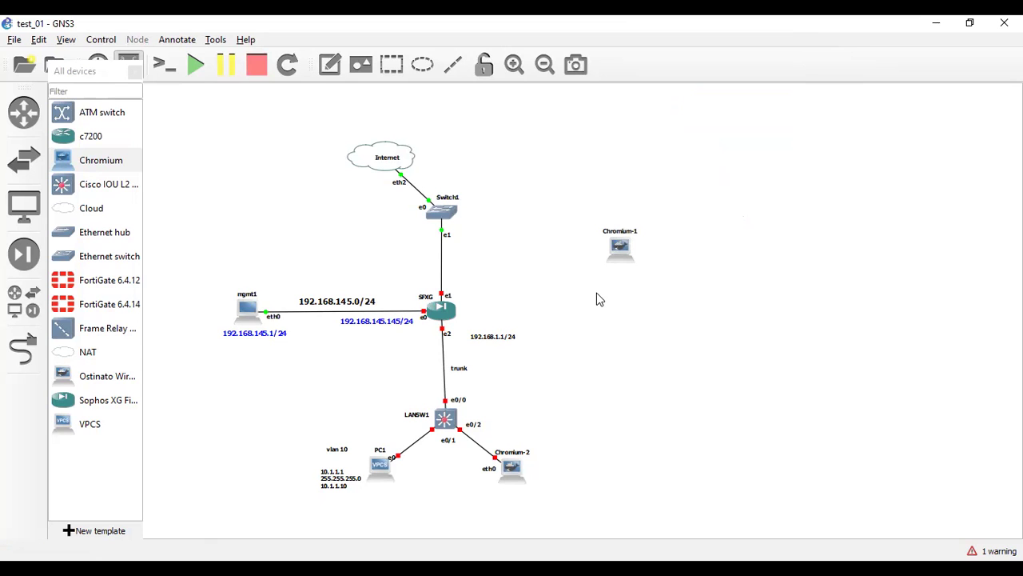
Open the console of the Chromium-1 node, and stop the node.
{"action": "right_click", "coordinate": [621, 254]}
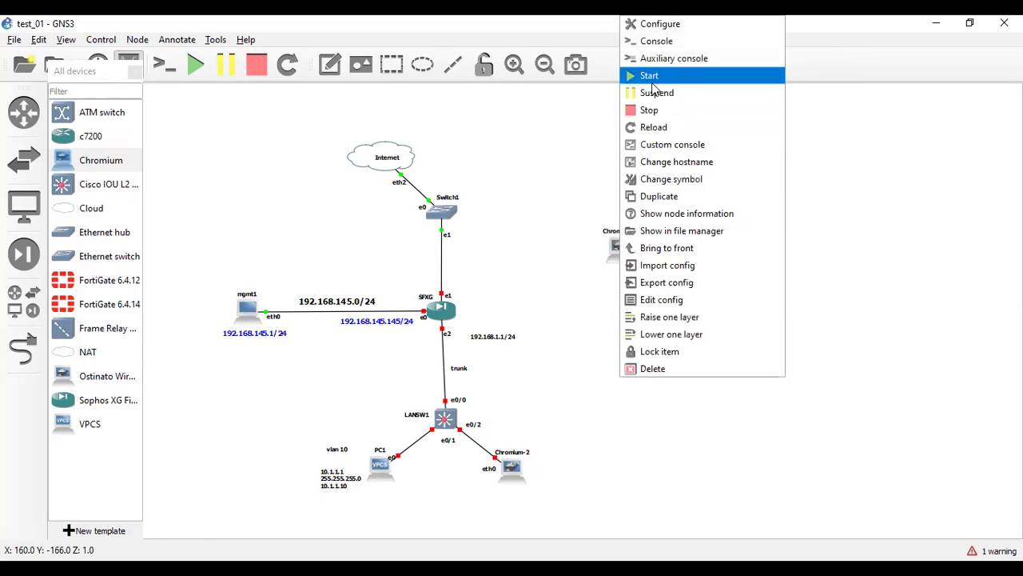
{"action": "right_click", "coordinate": [623, 242]}
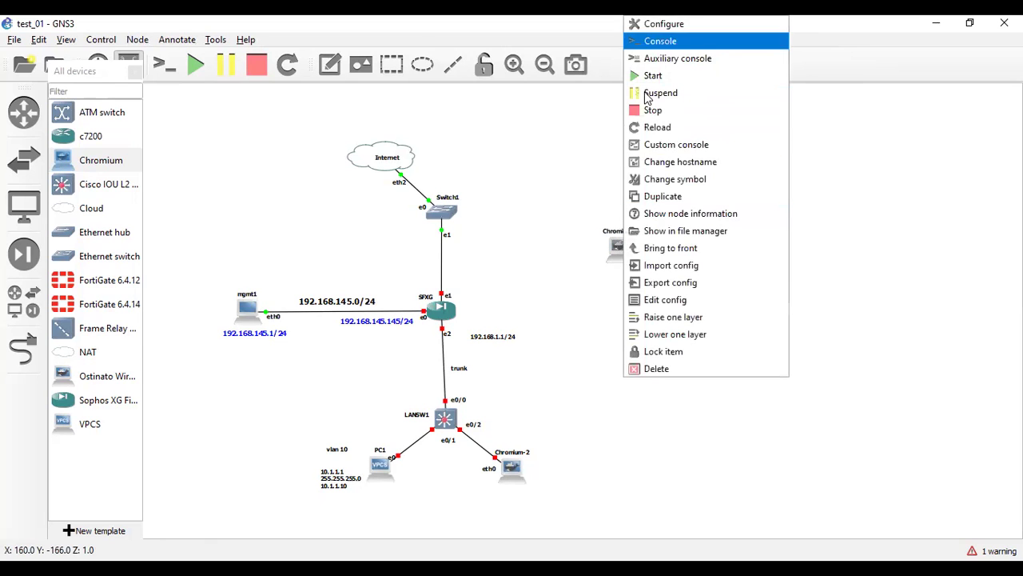
{"action": "left_click", "coordinate": [657, 179]}
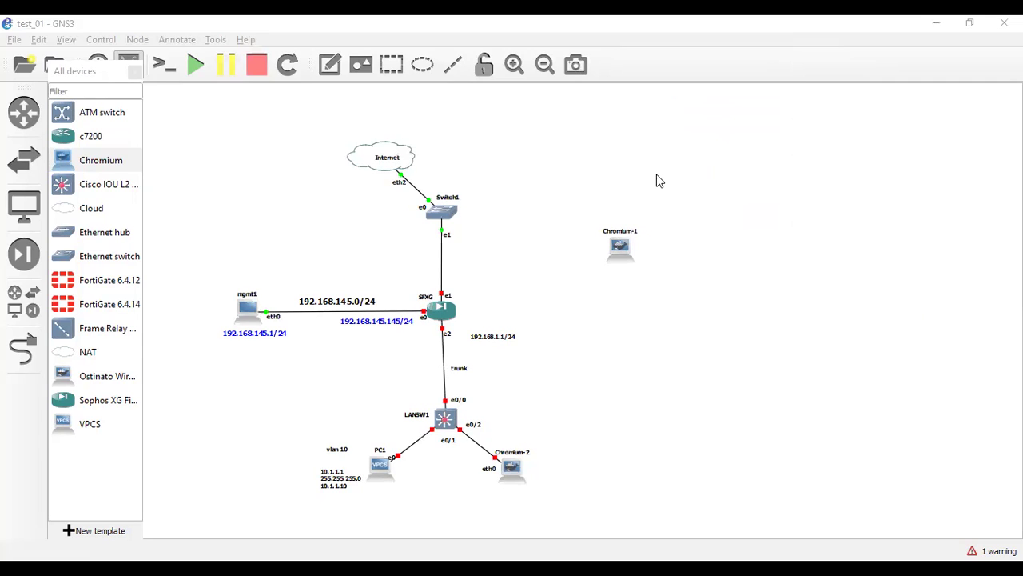
{"action": "right_click", "coordinate": [619, 253]}
{"action": "left_click", "coordinate": [647, 111]}
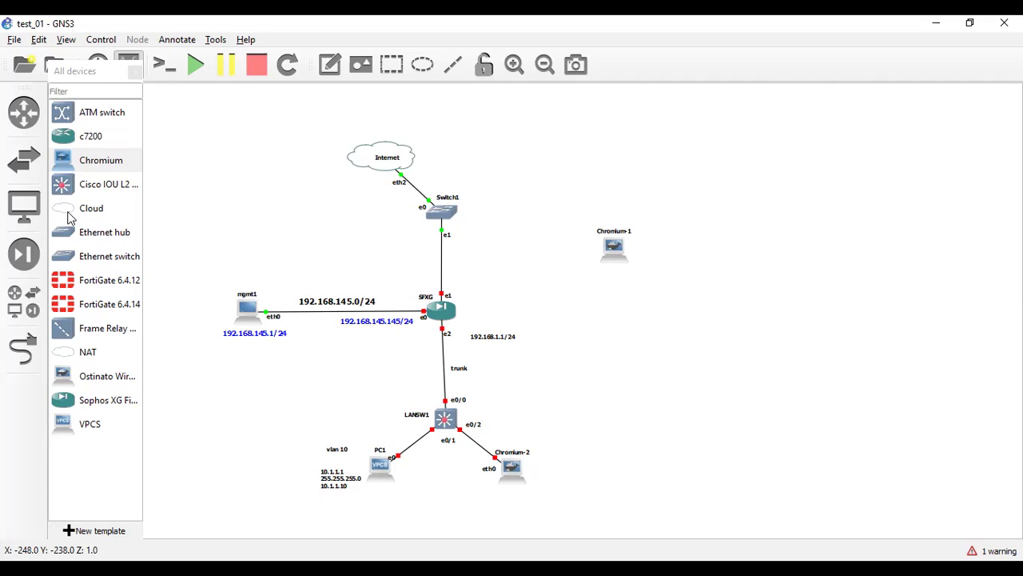
Add a Cloud node above and to the right of Chromium-1, hosted on the GNS3 VM (Gns3VM) server.
{"action": "left_click_drag", "start_coordinate": [68, 214], "coordinate": [767, 143]}
{"action": "key", "text": "Down"}
{"action": "left_click", "coordinate": [483, 314]}
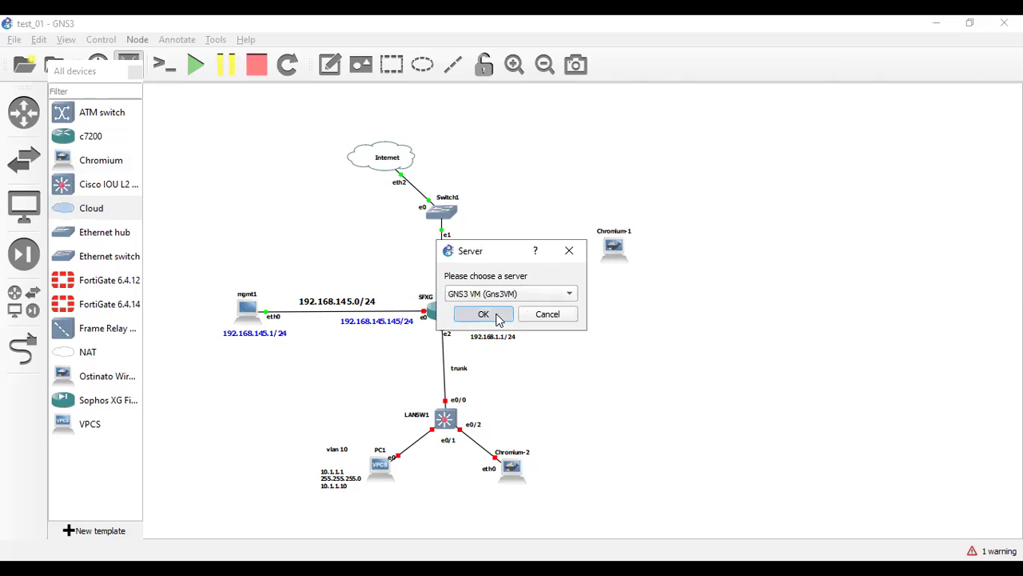
Link the eth0 port of Chromium-1 to the eth2 port of Cloud1 and leave link mode.
{"action": "left_click", "coordinate": [27, 357]}
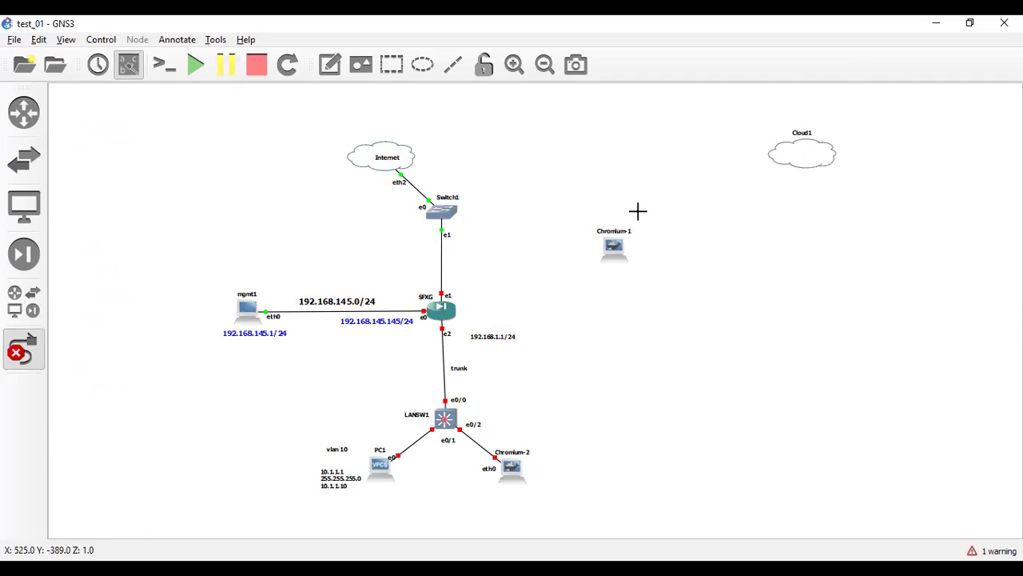
{"action": "left_click", "coordinate": [620, 248]}
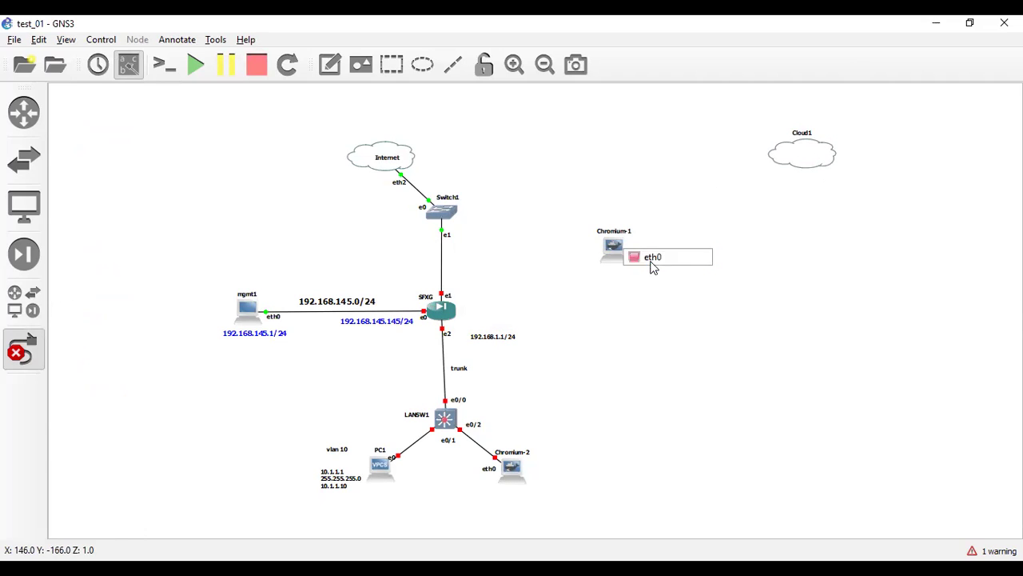
{"action": "left_click", "coordinate": [651, 259]}
{"action": "left_click", "coordinate": [791, 165]}
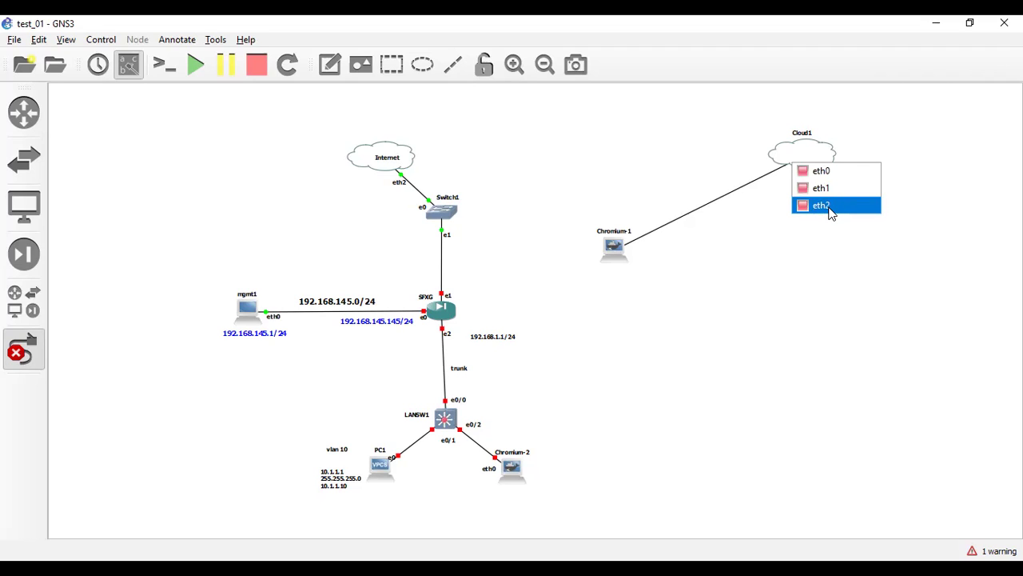
{"action": "left_click", "coordinate": [832, 212]}
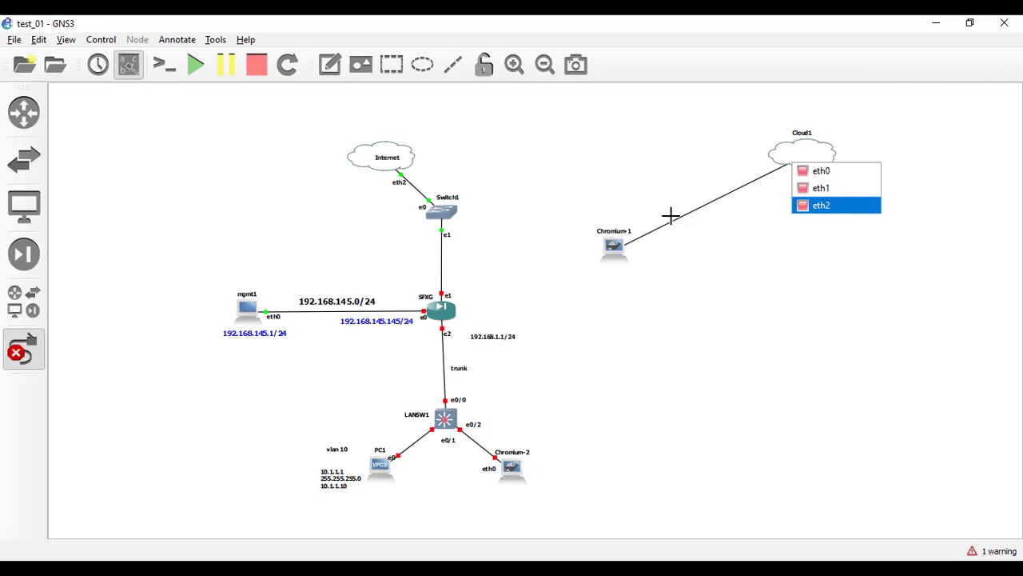
{"action": "left_click", "coordinate": [24, 349]}
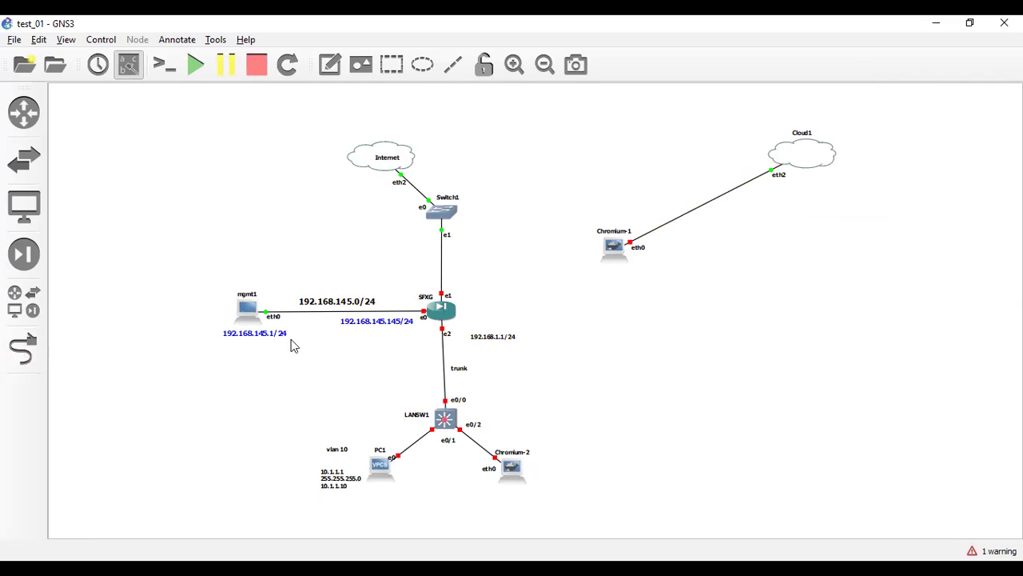
Open the interfaces configuration of Chromium-1 and uncomment the static eth0 lines from auto eth0 through the nameserver line.
{"action": "right_click", "coordinate": [616, 256]}
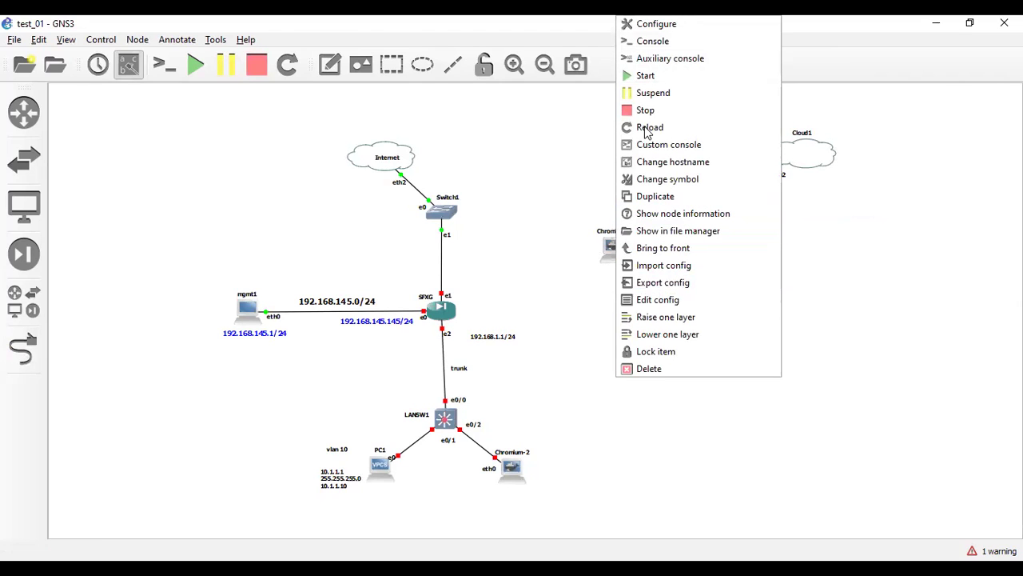
{"action": "left_click", "coordinate": [586, 196]}
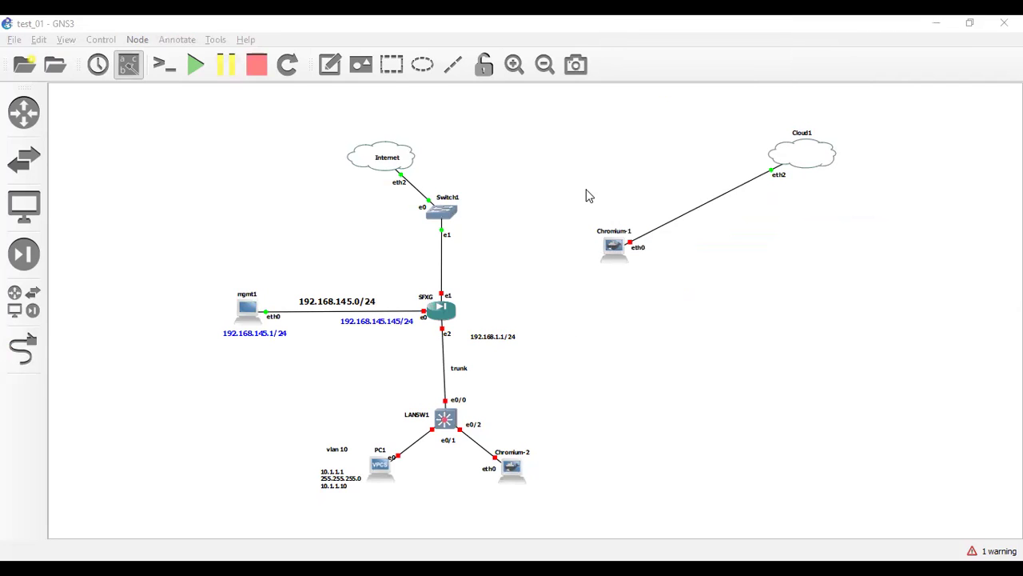
{"action": "right_click", "coordinate": [614, 248]}
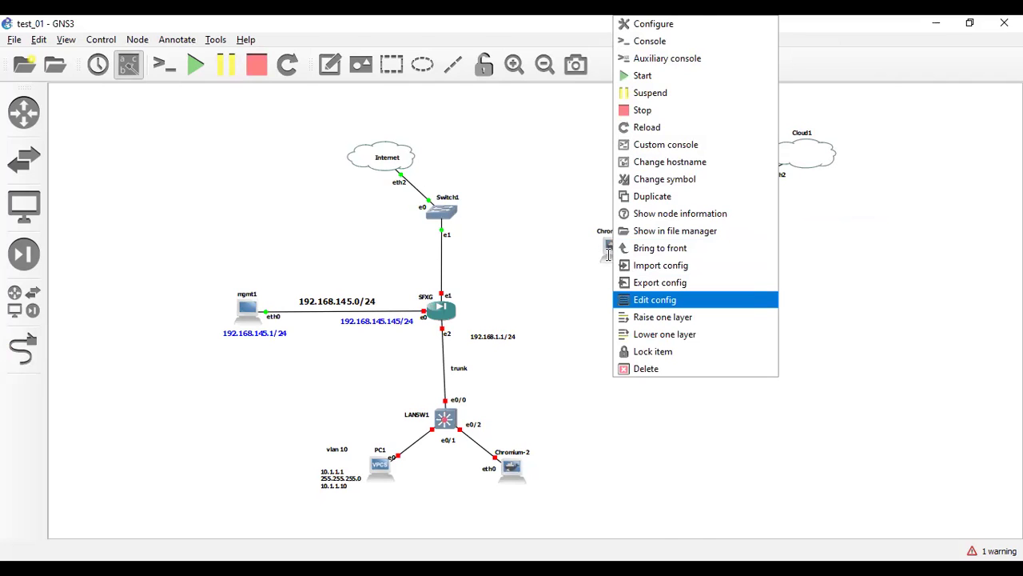
{"action": "key", "text": "Return"}
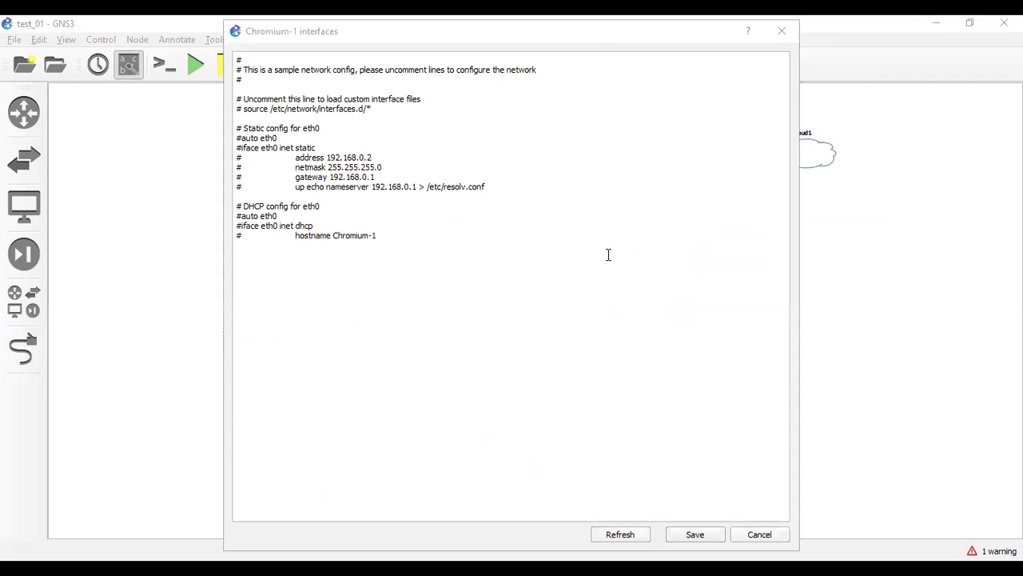
{"action": "left_click", "coordinate": [239, 124]}
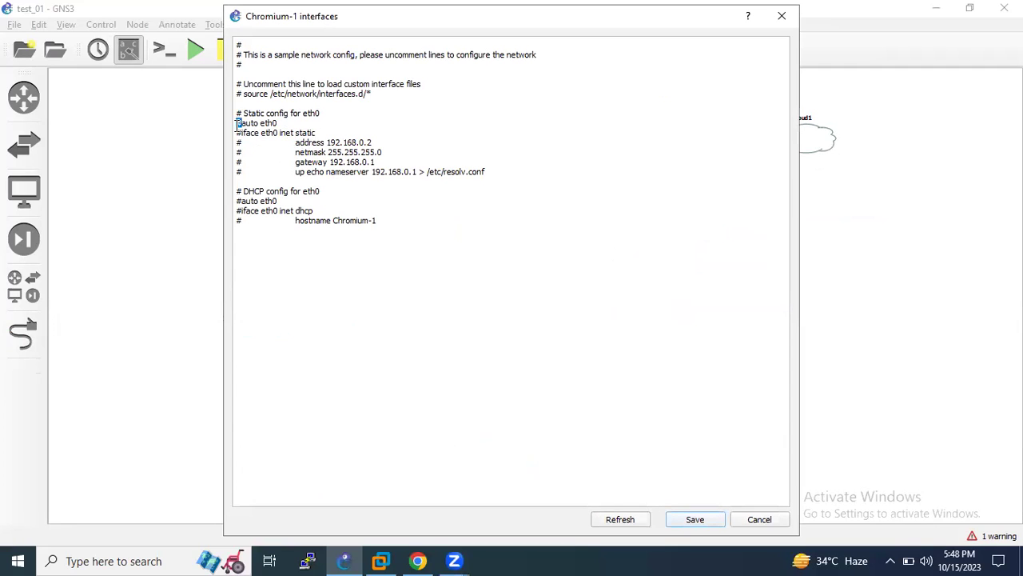
{"action": "key", "text": "BackSpace"}
{"action": "left_click", "coordinate": [241, 132]}
{"action": "key", "text": "BackSpace"}
{"action": "left_click", "coordinate": [242, 143]}
{"action": "key", "text": "BackSpace"}
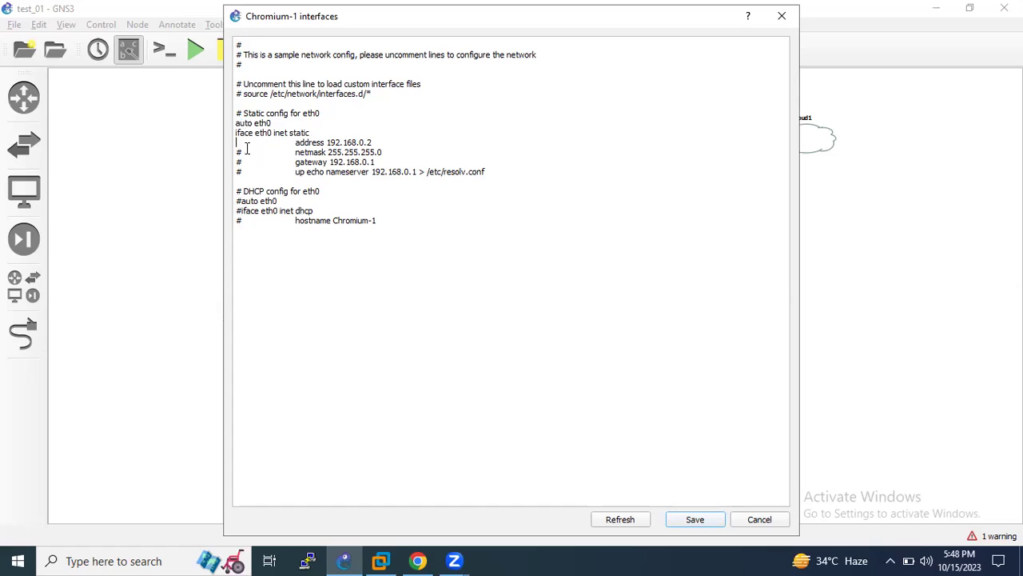
{"action": "left_click", "coordinate": [243, 152]}
{"action": "key", "text": "BackSpace"}
{"action": "left_click", "coordinate": [243, 162]}
{"action": "key", "text": "BackSpace"}
{"action": "left_click", "coordinate": [243, 171]}
{"action": "key", "text": "BackSpace"}
Set the static address to 192.168.1.50, gateway to 192.168.11 and nameserver to 8.8.8.8, and save the interfaces configuration.
{"action": "left_click_drag", "start_coordinate": [373, 143], "coordinate": [360, 142]}
{"action": "type", "text": "1"}
{"action": "left_click_drag", "start_coordinate": [392, 134], "coordinate": [360, 161]}
{"action": "left_click", "coordinate": [359, 142]}
{"action": "type", "text": "1"}
{"action": "left_click_drag", "start_coordinate": [415, 171], "coordinate": [371, 171]}
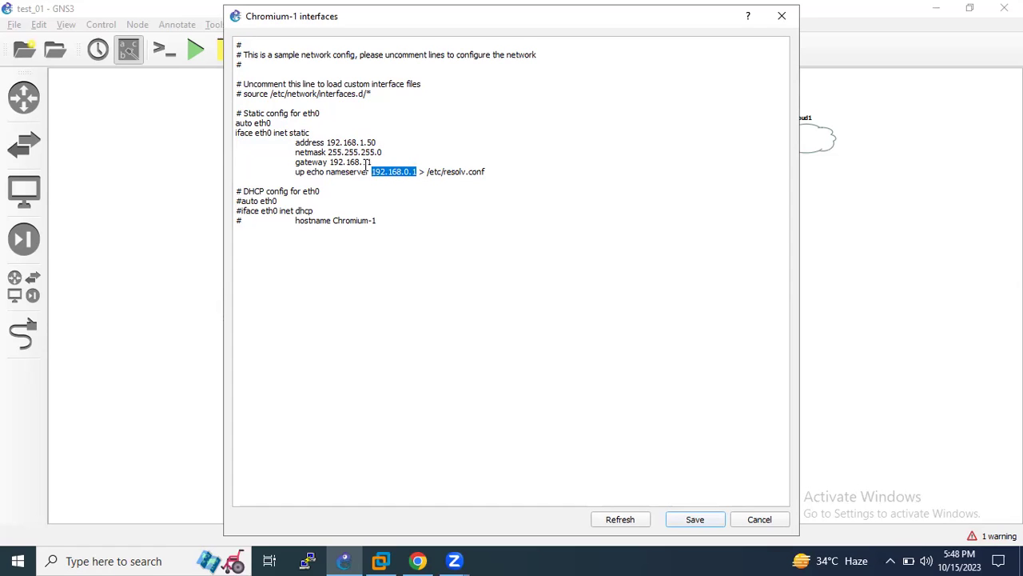
{"action": "type", "text": "8.8.8.8"}
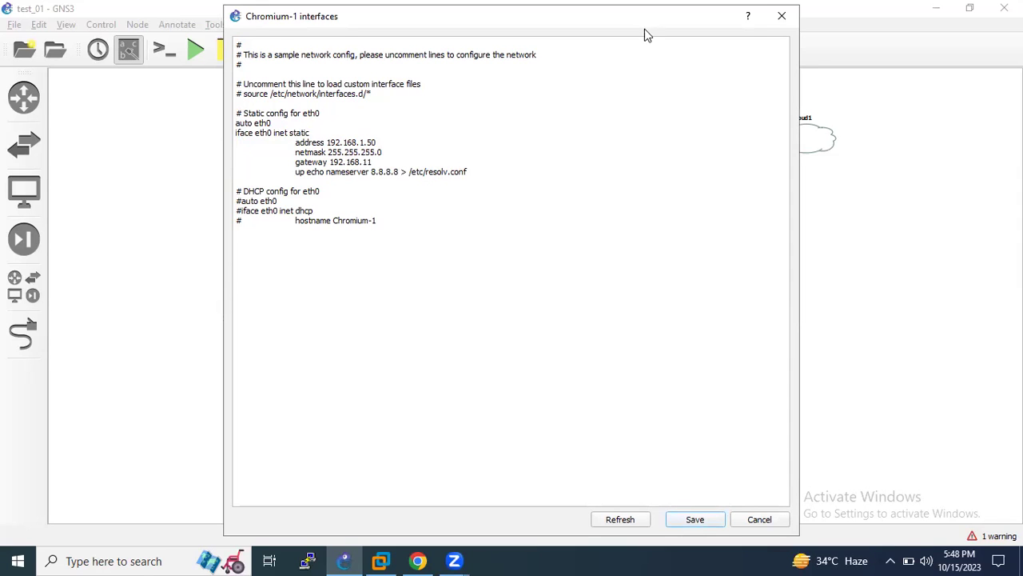
{"action": "key", "text": "ctrl+s"}
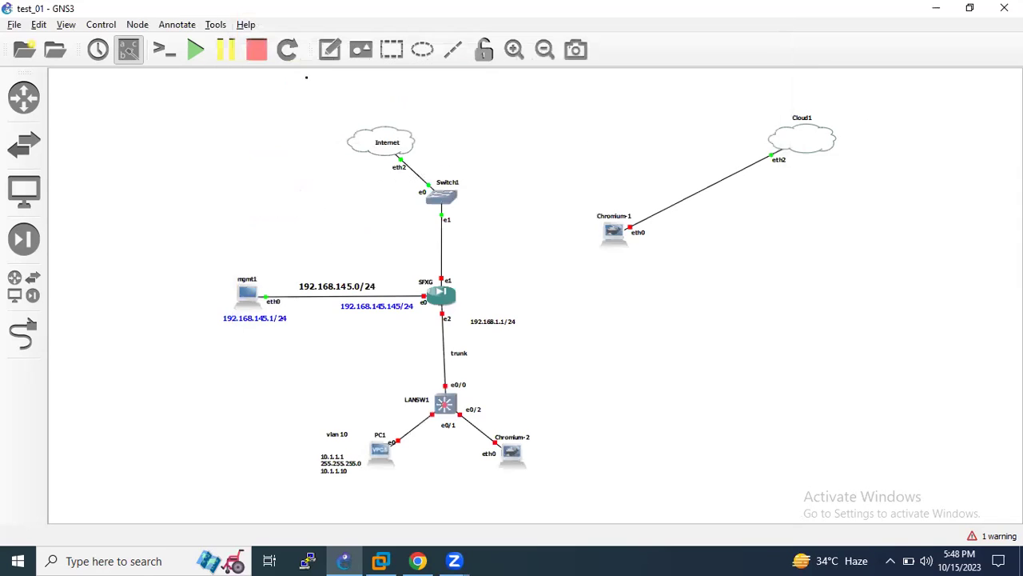
Start the Chromium-1 node with its static configuration and open its console.
{"action": "right_click", "coordinate": [614, 232]}
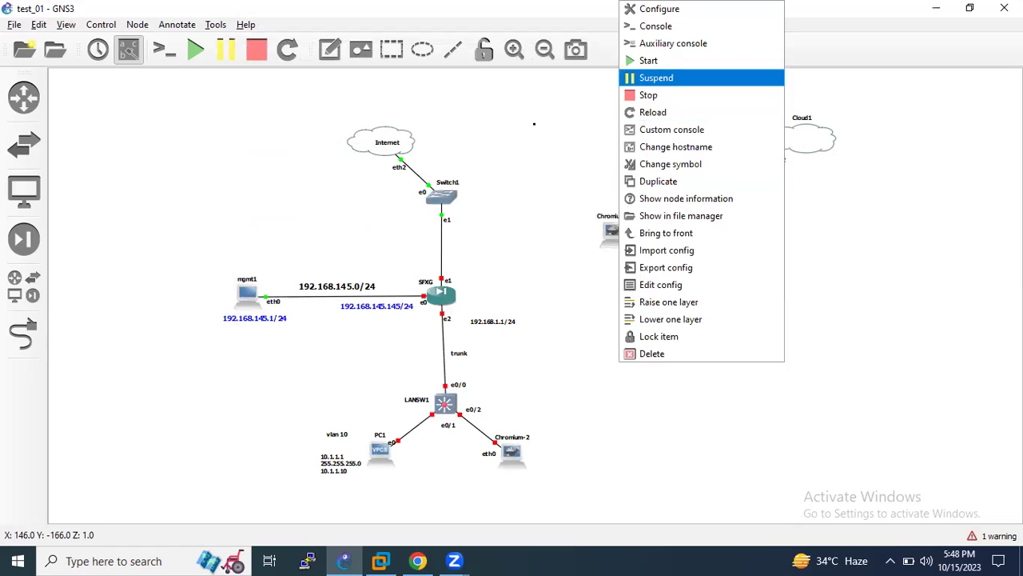
{"action": "left_click", "coordinate": [639, 59]}
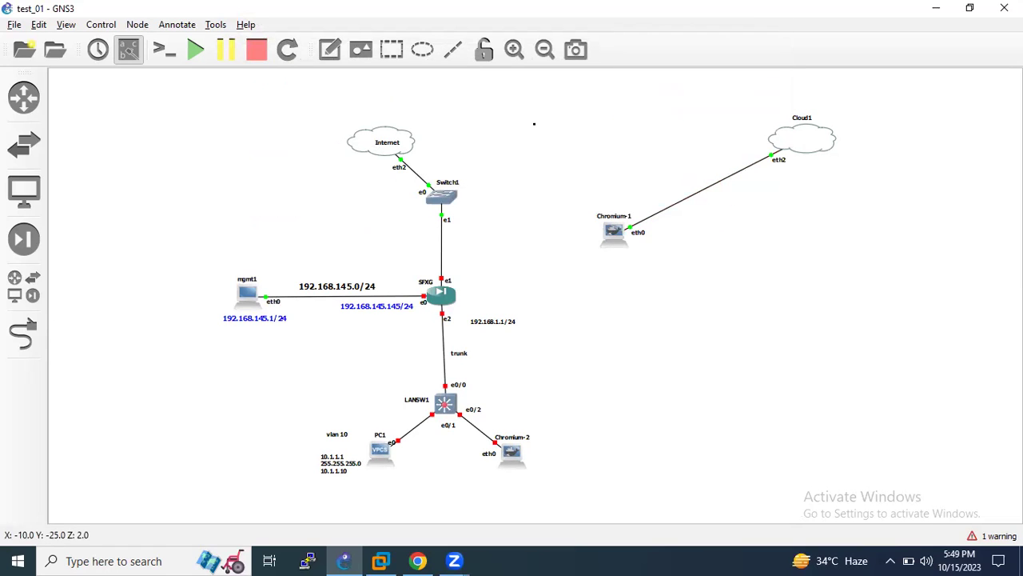
{"action": "right_click", "coordinate": [612, 232]}
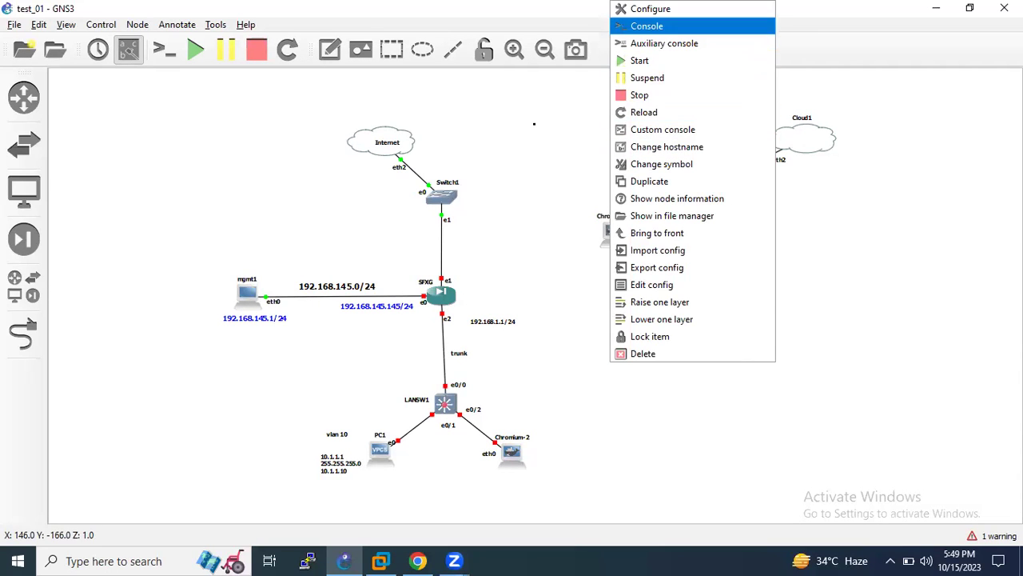
{"action": "left_click", "coordinate": [660, 25]}
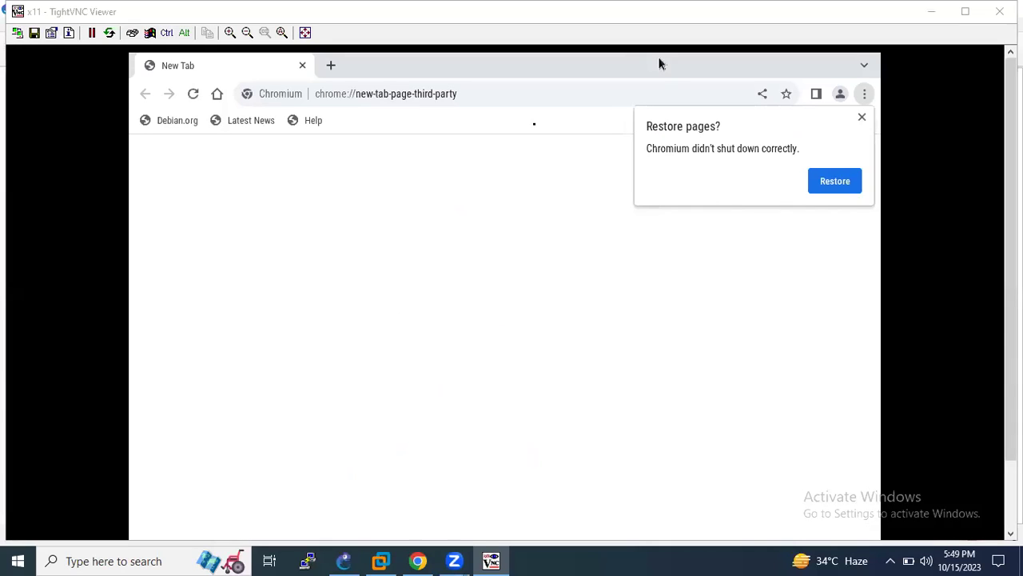
Dismiss the page-restore prompt in the Chromium browser and enter "goog" in the address bar.
{"action": "left_click", "coordinate": [862, 119]}
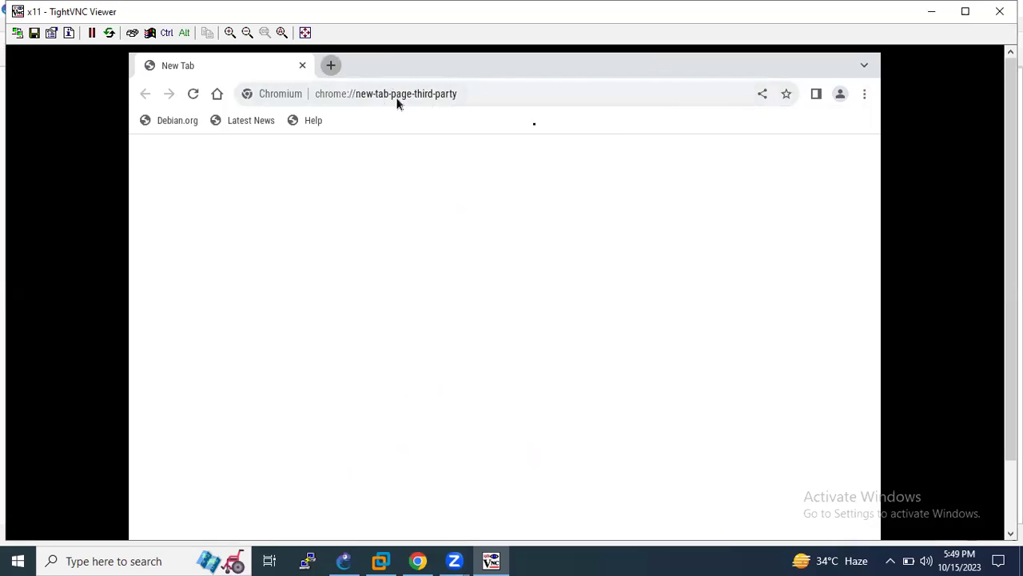
{"action": "left_click", "coordinate": [300, 66]}
{"action": "left_click", "coordinate": [467, 97]}
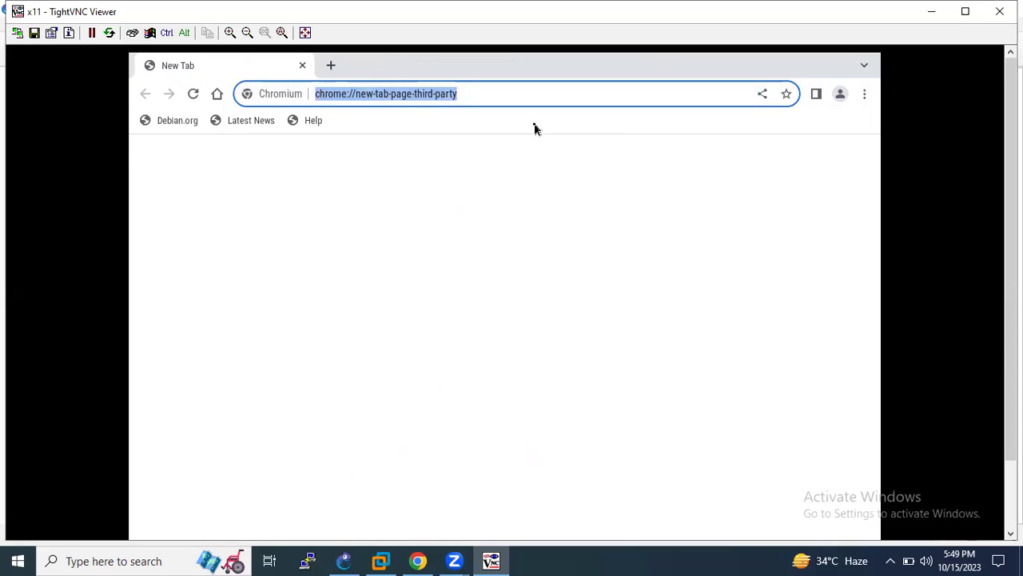
{"action": "type", "text": "goog"}
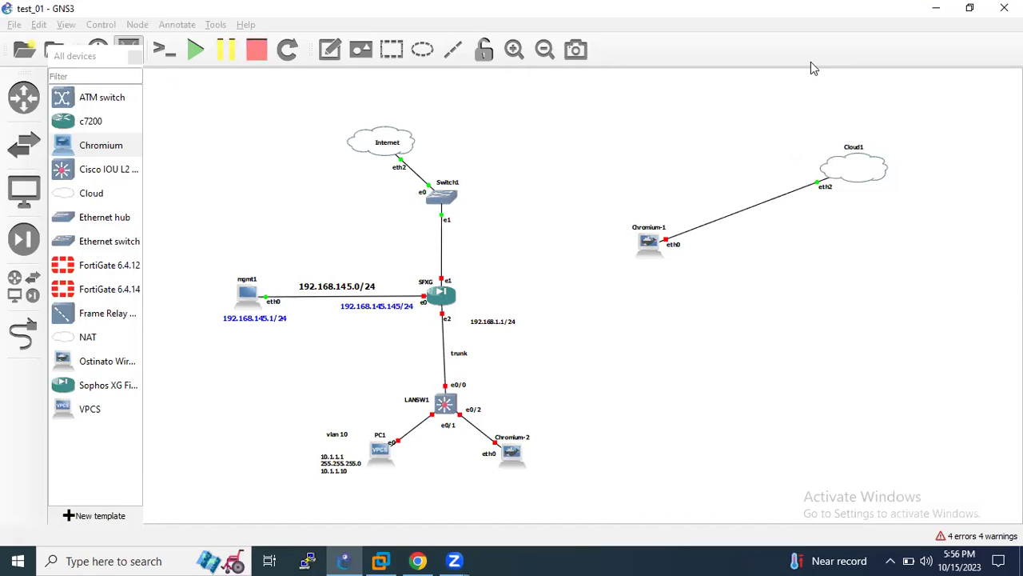
Review the static eth0 settings in the interfaces configuration of Chromium-1, reopening it once and saving it both times.
{"action": "right_click", "coordinate": [651, 244]}
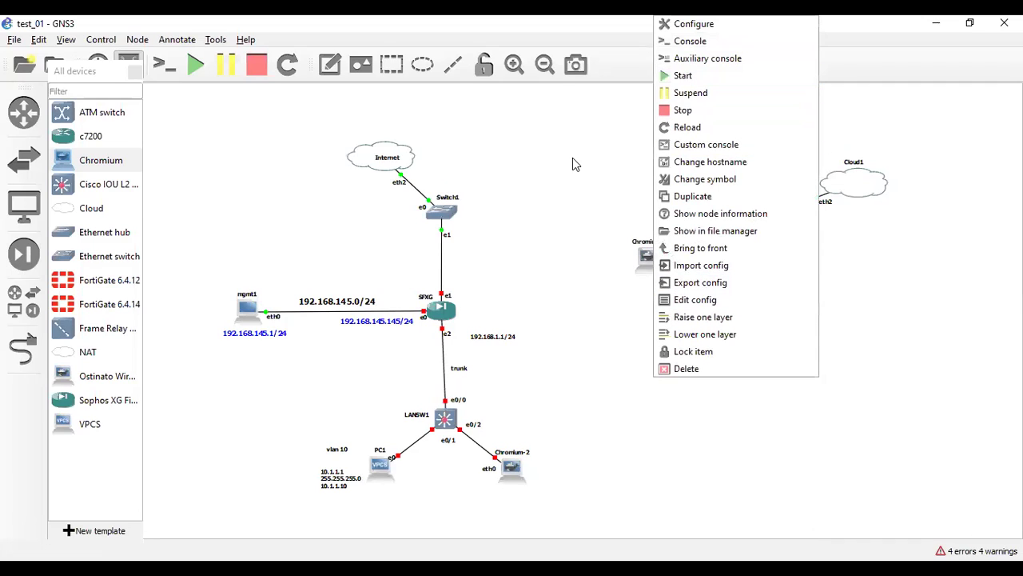
{"action": "left_click", "coordinate": [471, 302]}
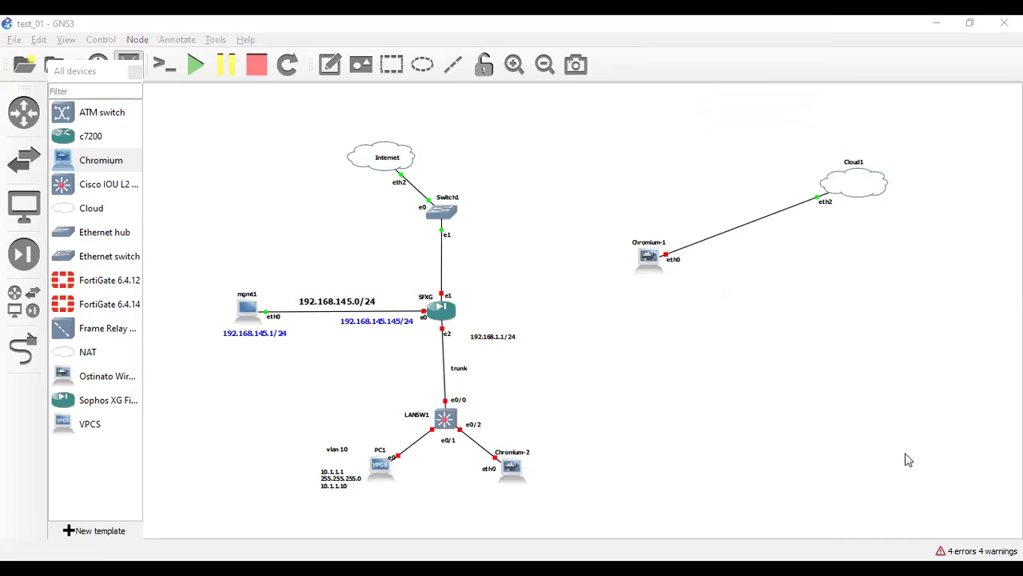
{"action": "right_click", "coordinate": [654, 255]}
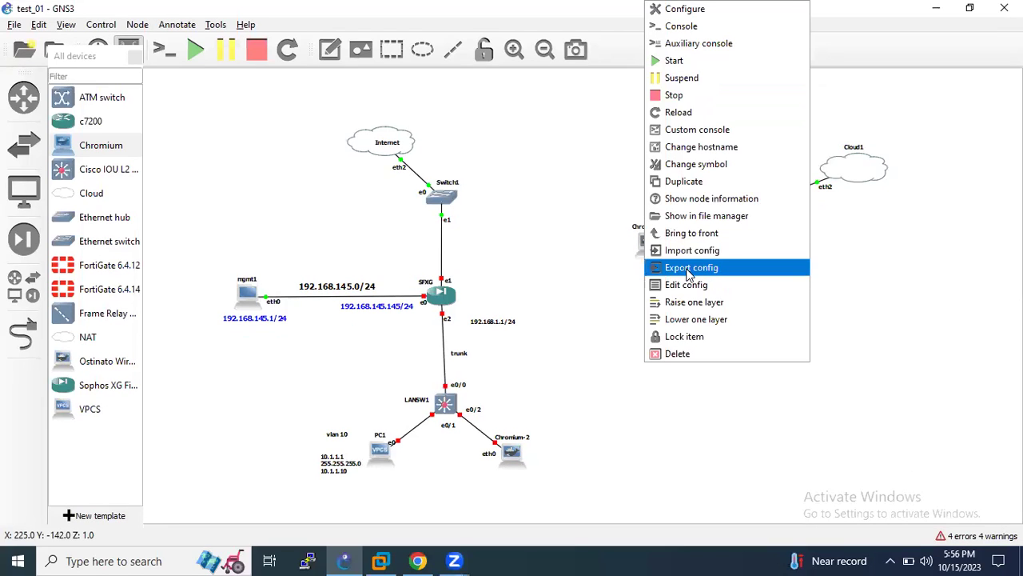
{"action": "left_click", "coordinate": [688, 286]}
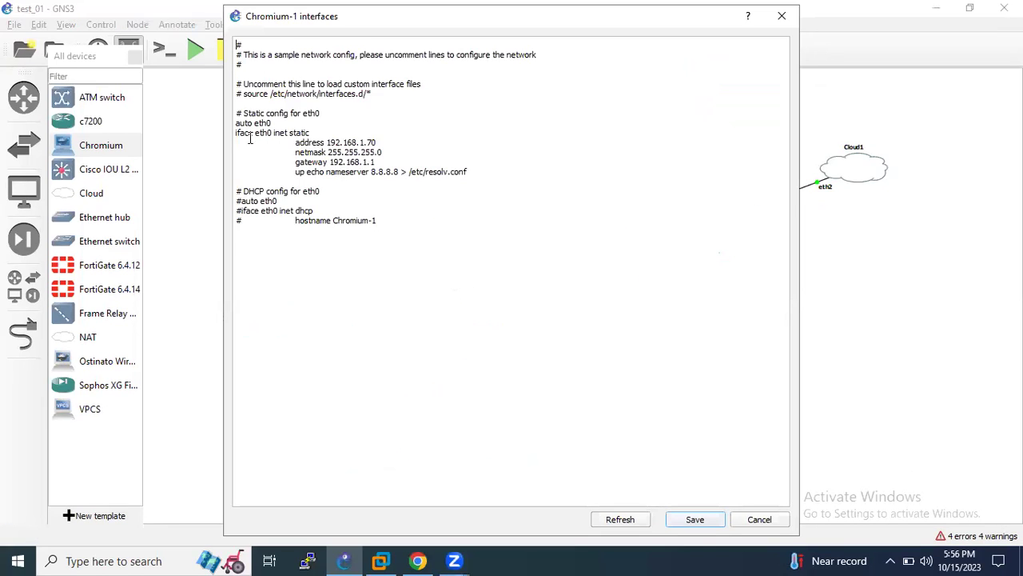
{"action": "left_click", "coordinate": [240, 123]}
{"action": "key", "text": "BackSpace"}
{"action": "left_click", "coordinate": [695, 519]}
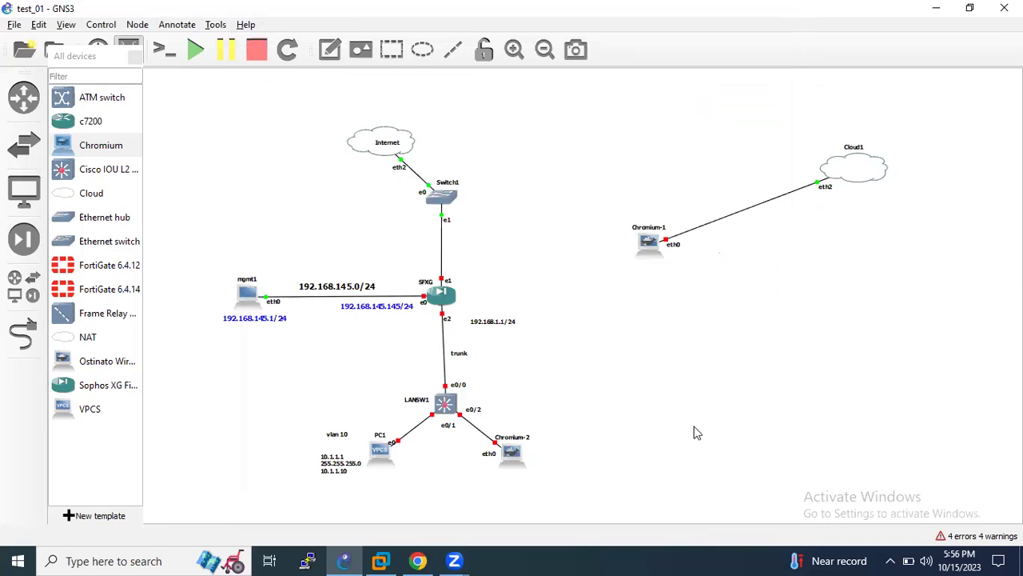
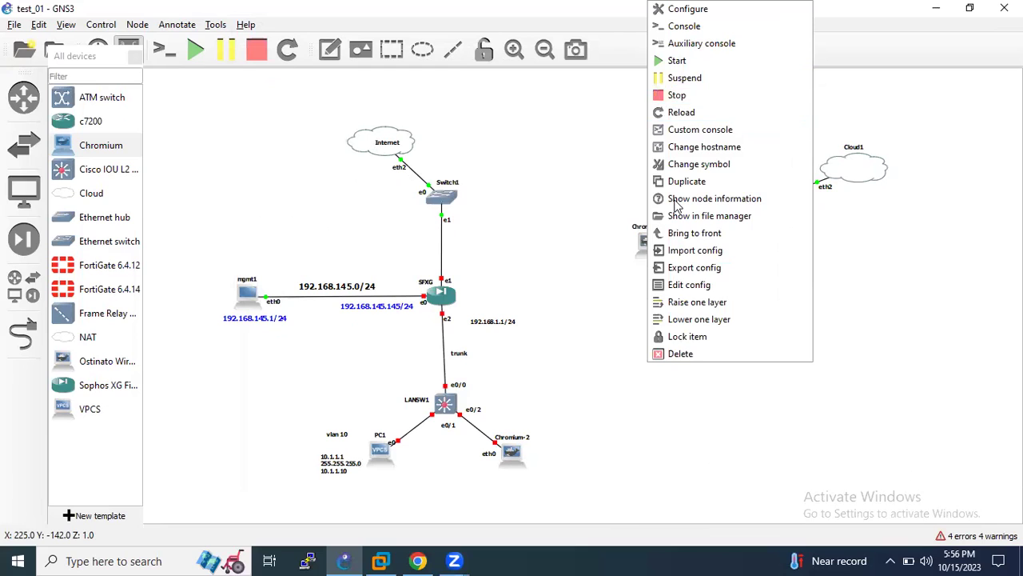
{"action": "right_click", "coordinate": [646, 241]}
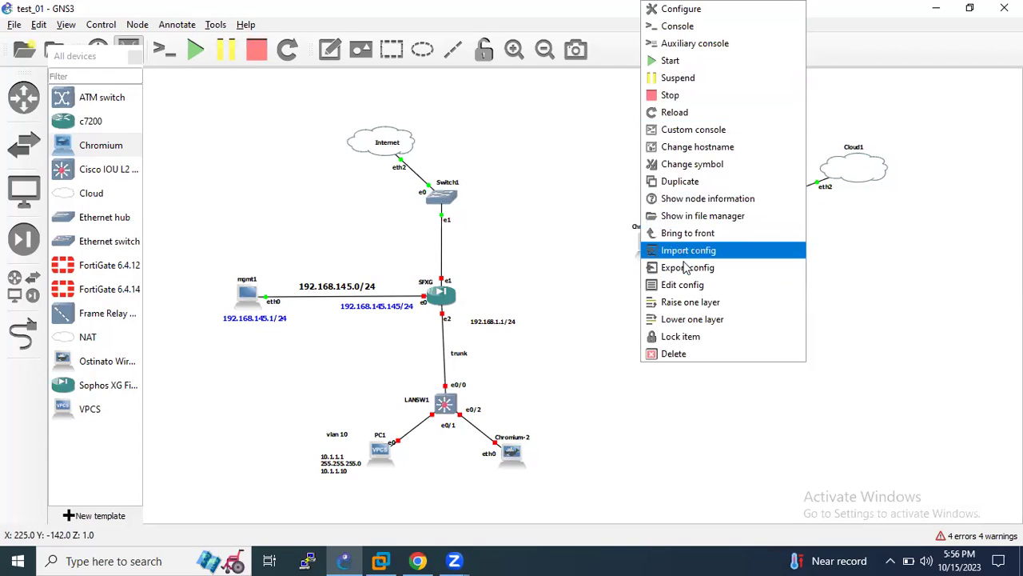
{"action": "left_click", "coordinate": [686, 286]}
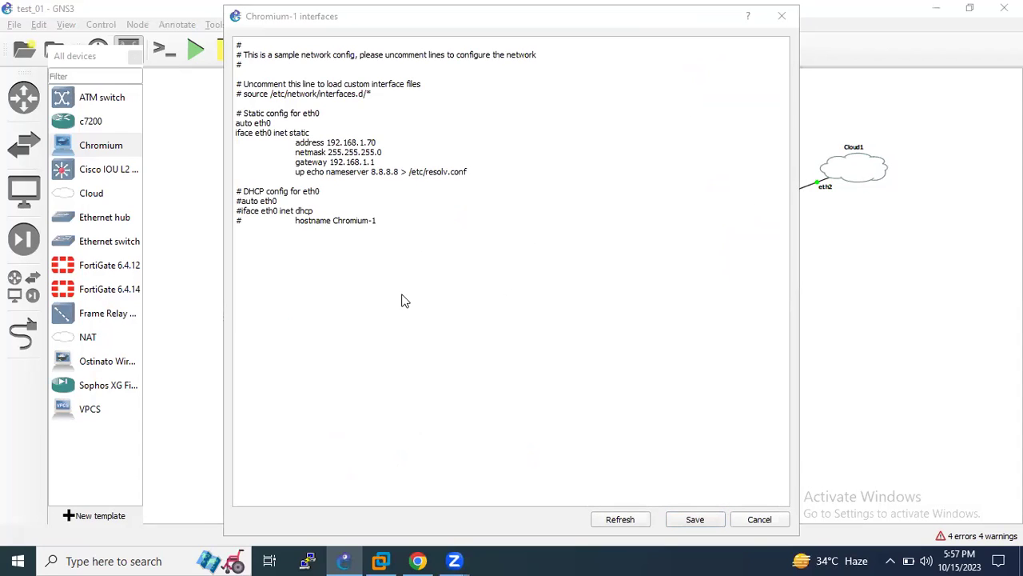
{"action": "left_click", "coordinate": [705, 520]}
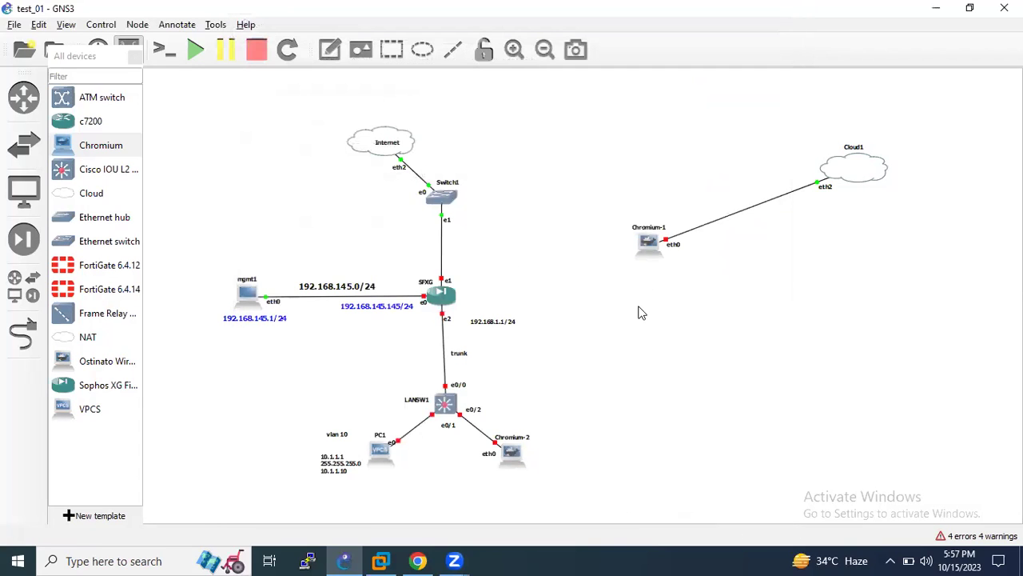
Start the Chromium-1 node and open its console.
{"action": "right_click", "coordinate": [651, 244]}
{"action": "left_click", "coordinate": [678, 60]}
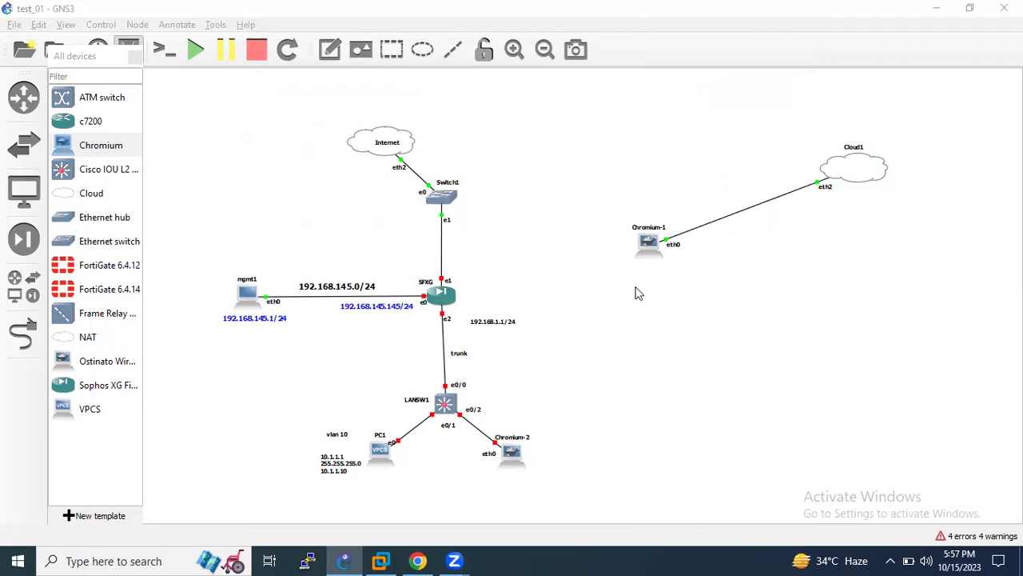
{"action": "right_click", "coordinate": [653, 251]}
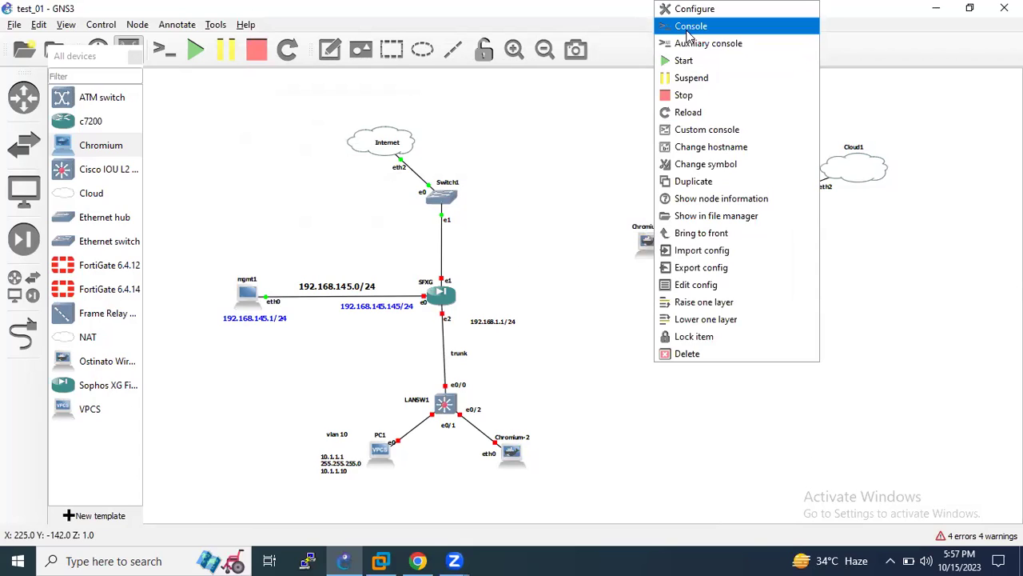
{"action": "left_click", "coordinate": [691, 25]}
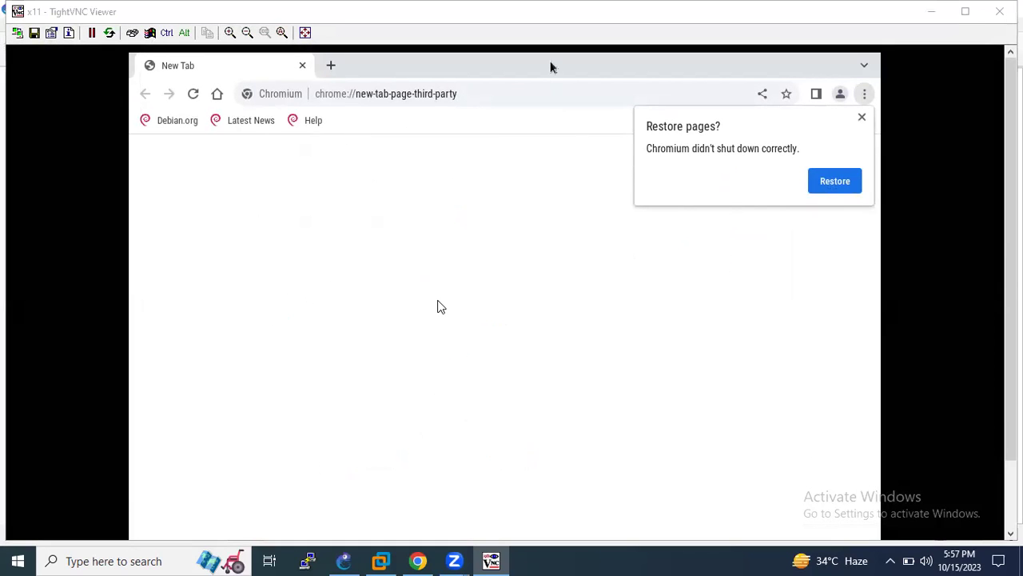
Search for "google" in a new Chromium browser tab and dismiss the page-restore prompt.
{"action": "left_click", "coordinate": [330, 65]}
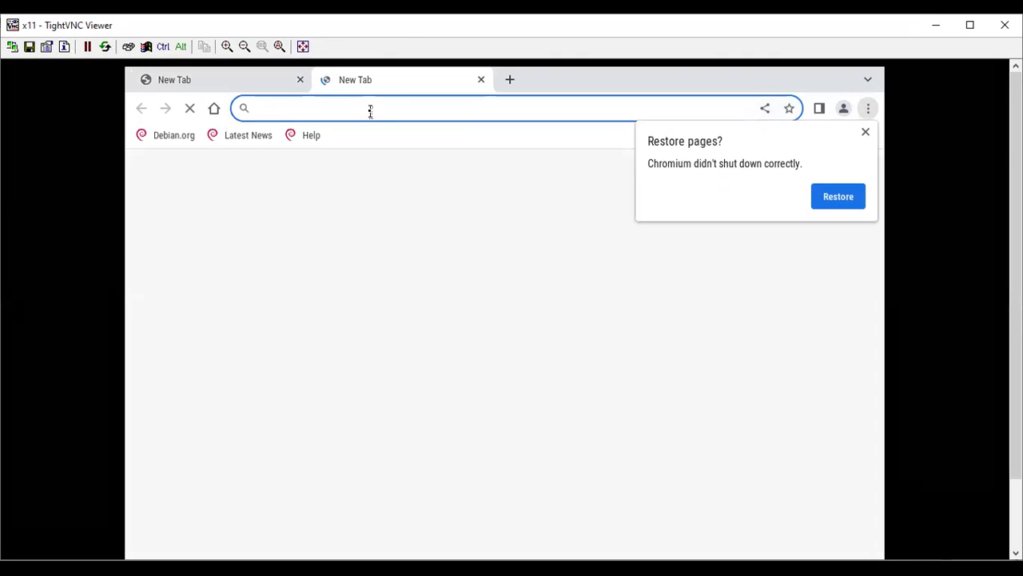
{"action": "type", "text": "google"}
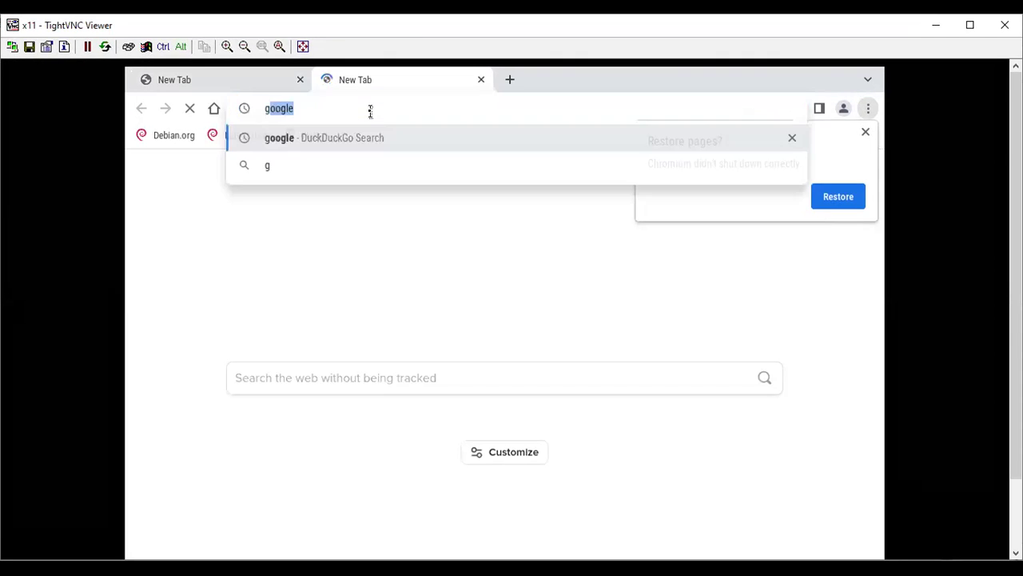
{"action": "key", "text": "Return"}
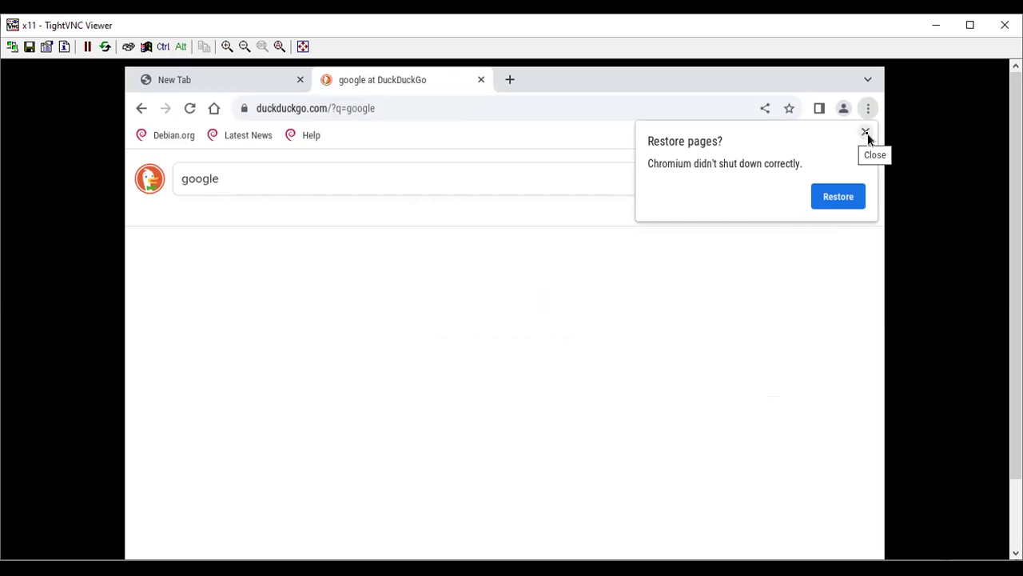
{"action": "left_click", "coordinate": [866, 132]}
Search for "facebook" from the address bar of another new browser tab.
{"action": "left_click", "coordinate": [511, 79]}
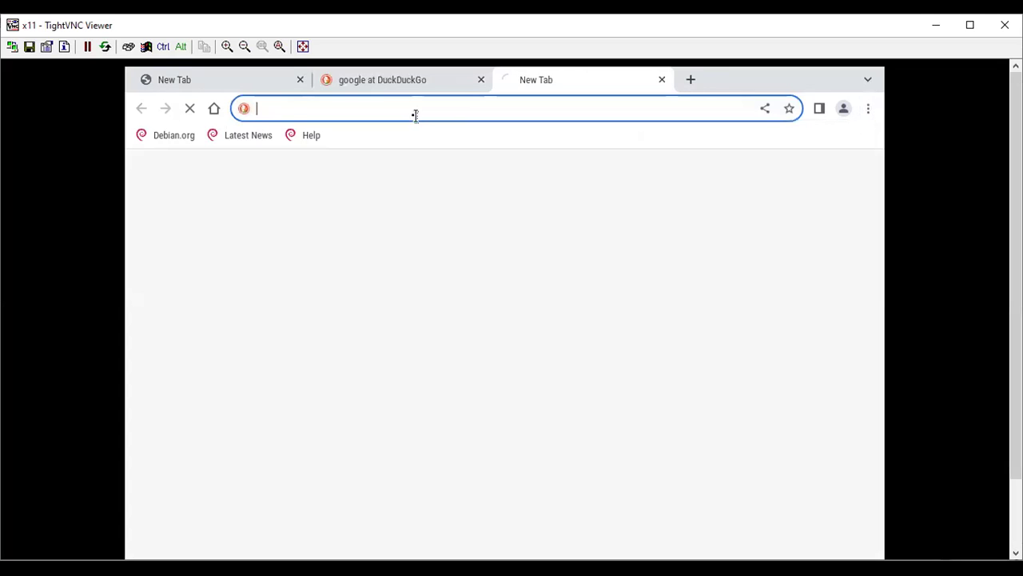
{"action": "type", "text": "fa"}
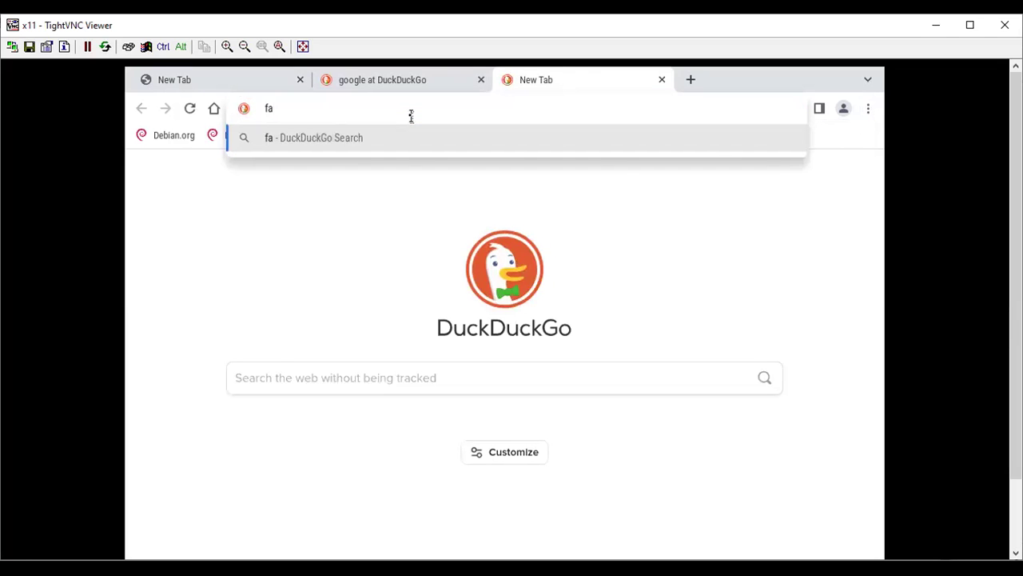
{"action": "type", "text": "cebook"}
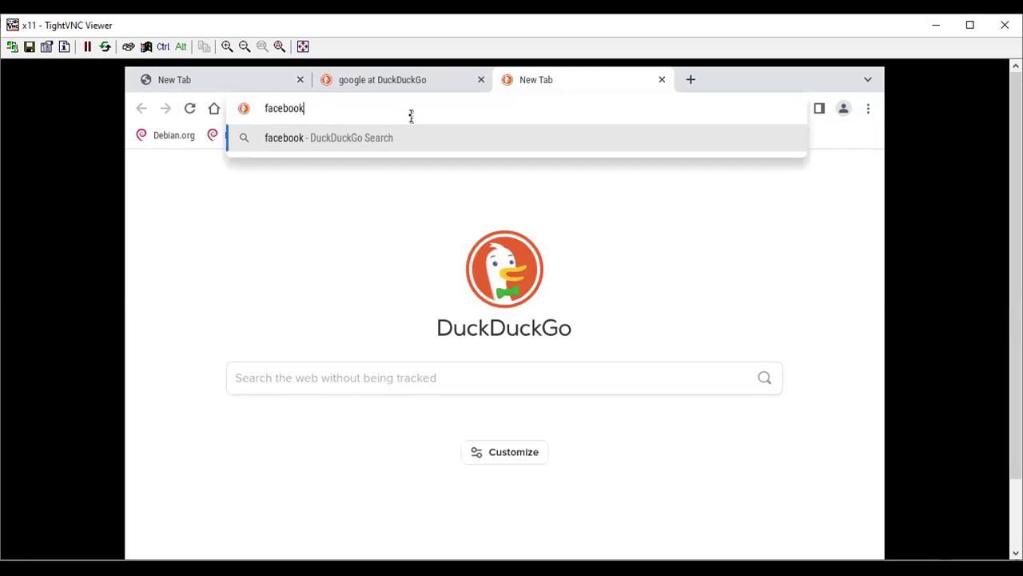
{"action": "key", "text": "Return"}
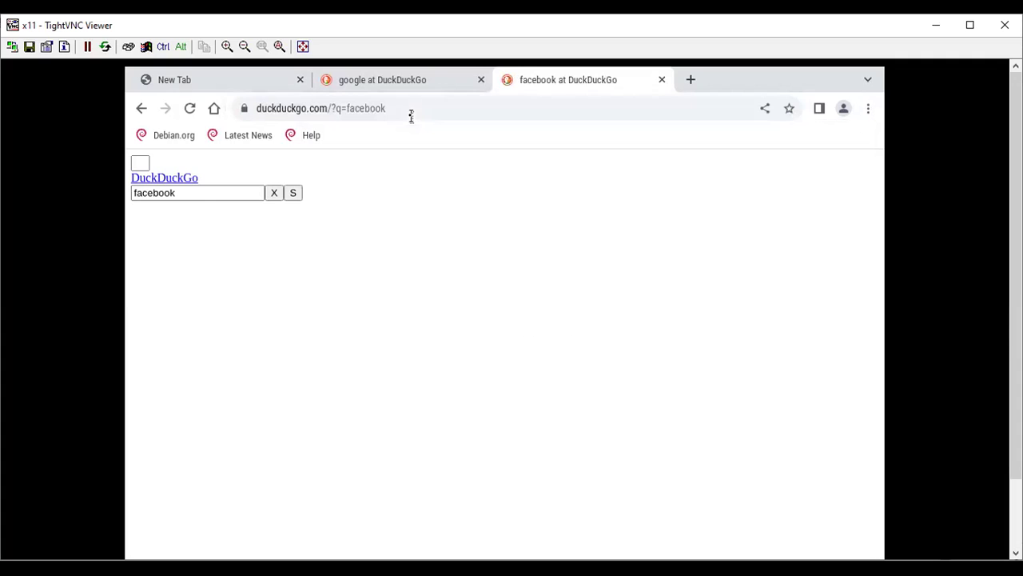
Reload the google search page until its results load, and close the facebook tab and the blank tab.
{"action": "left_click", "coordinate": [394, 83]}
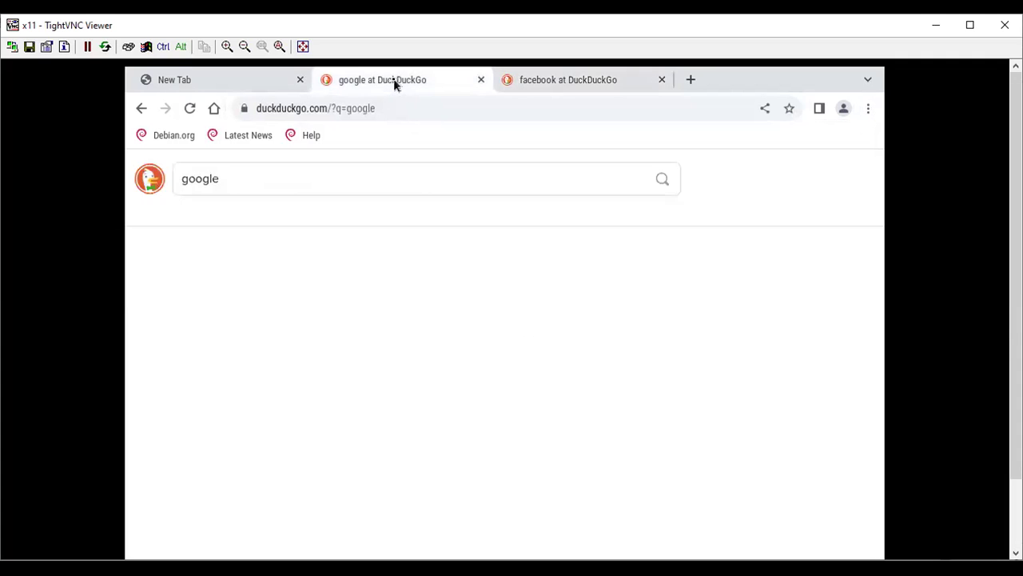
{"action": "left_click", "coordinate": [395, 108]}
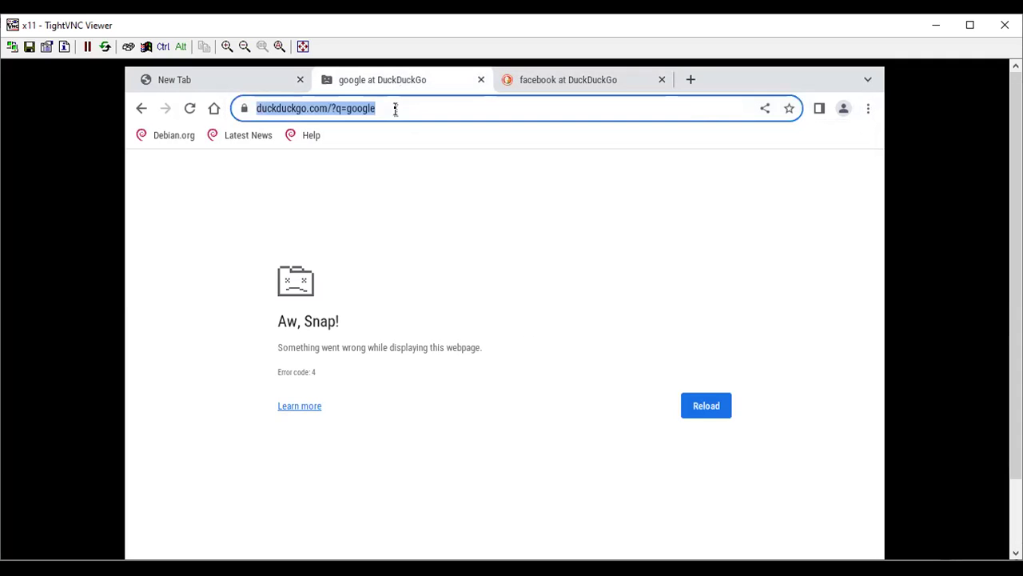
{"action": "key", "text": "Return"}
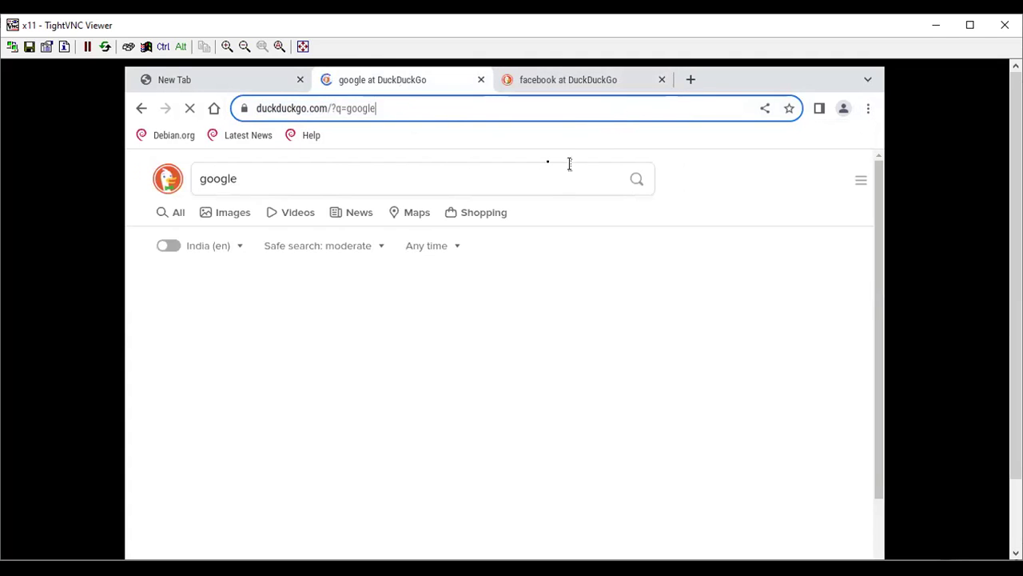
{"action": "left_click", "coordinate": [662, 80]}
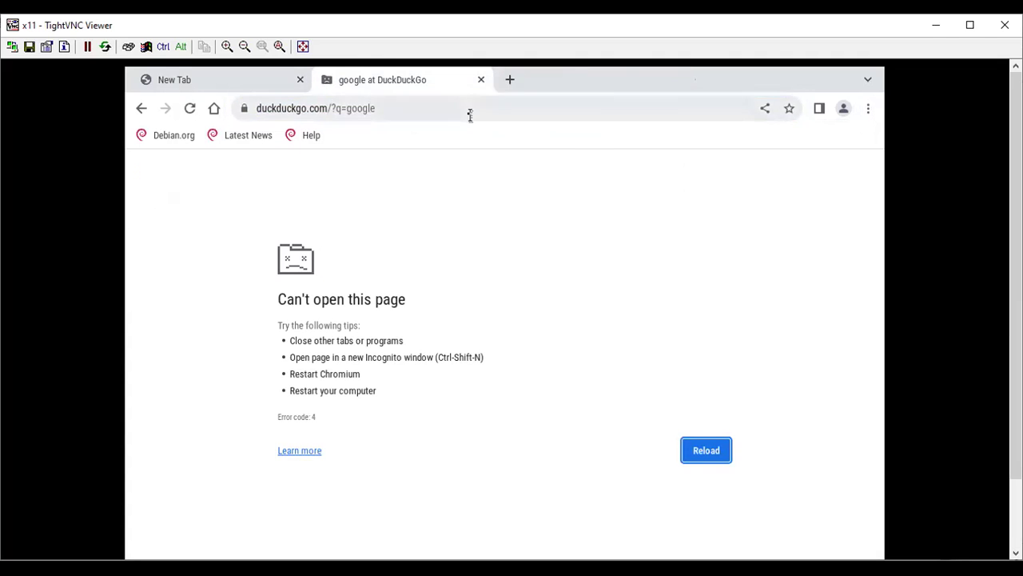
{"action": "left_click", "coordinate": [471, 110]}
{"action": "key", "text": "Return"}
{"action": "left_click", "coordinate": [387, 104]}
{"action": "key", "text": "Return"}
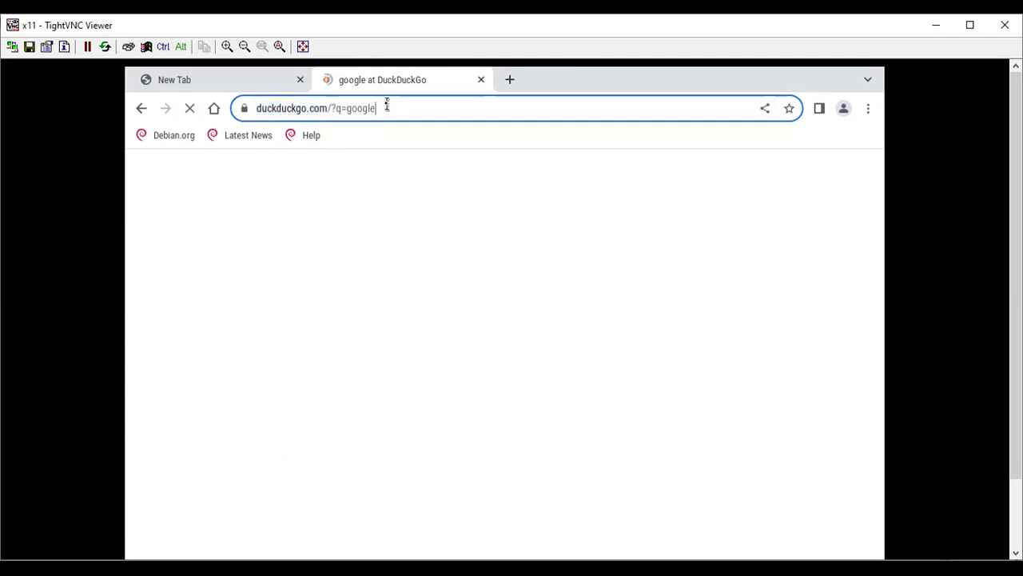
{"action": "left_click", "coordinate": [300, 80]}
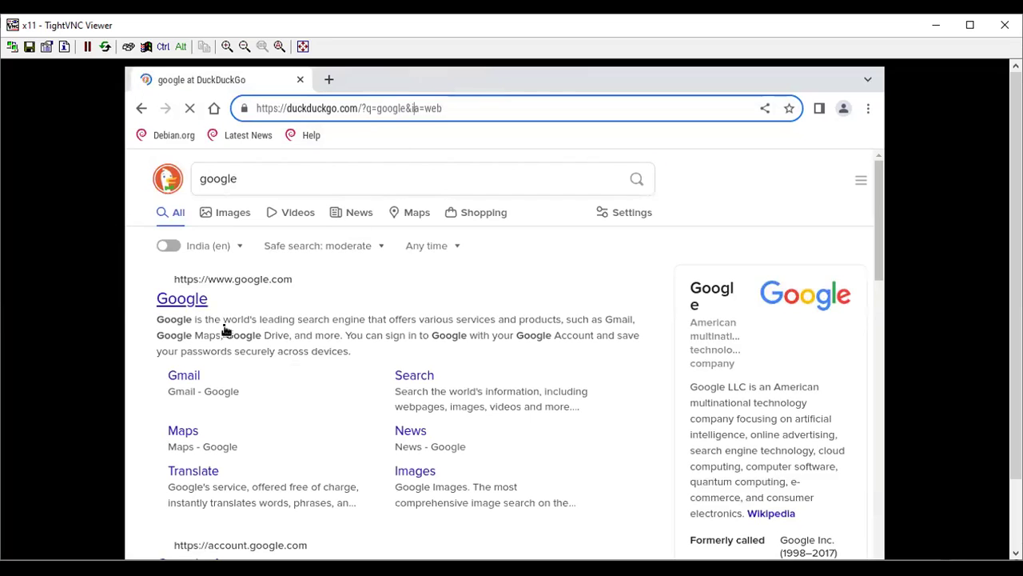
Replace the query on the DuckDuckGo results page with "facebook" and run the search.
{"action": "double_click", "coordinate": [284, 174]}
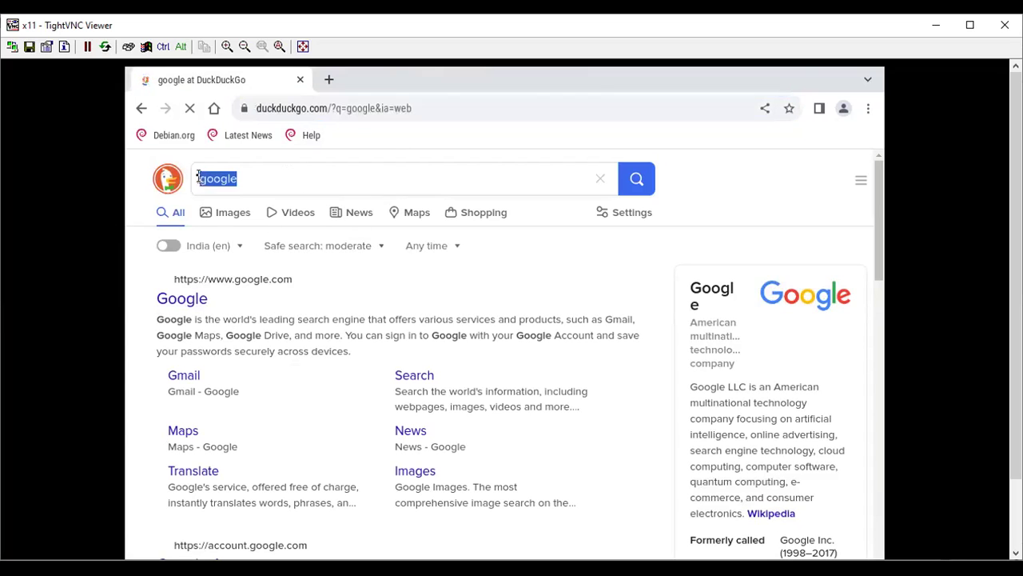
{"action": "type", "text": "fa"}
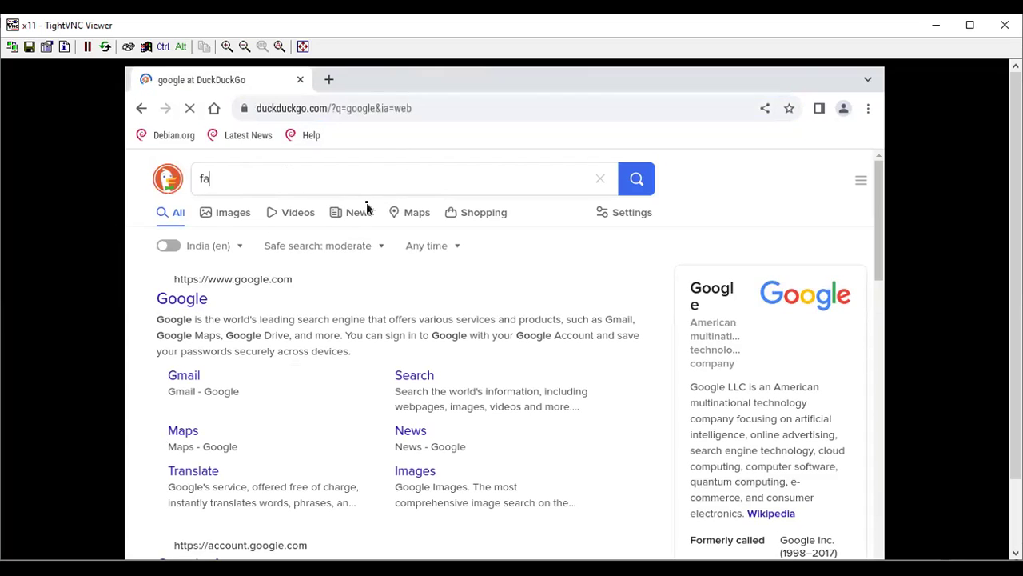
{"action": "type", "text": "cebook"}
{"action": "key", "text": "Return"}
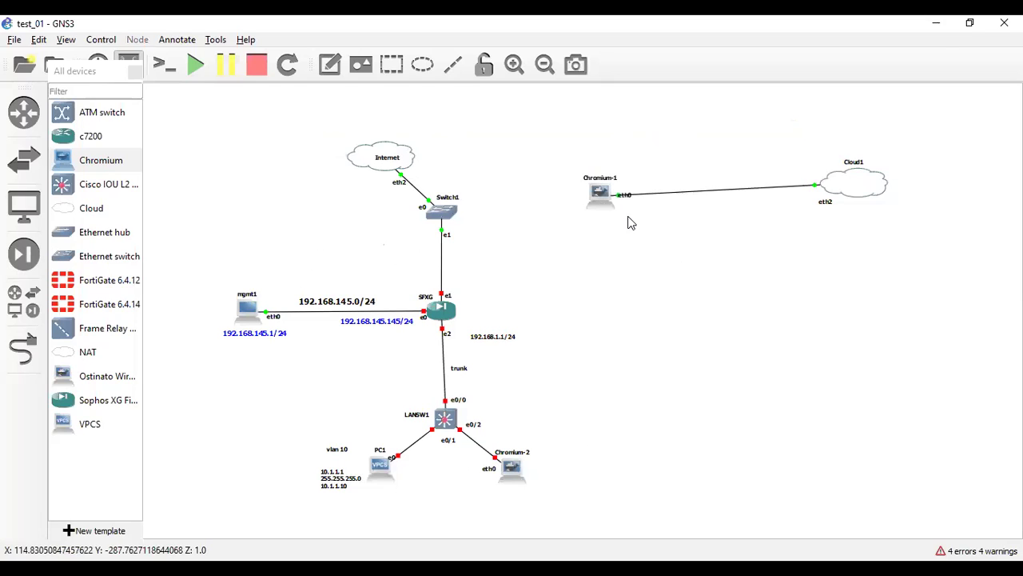
Nudge the Chromium-1 node slightly upward on the GNS3 canvas.
{"action": "left_click_drag", "start_coordinate": [599, 214], "coordinate": [592, 208]}
{"action": "left_click", "coordinate": [606, 224]}
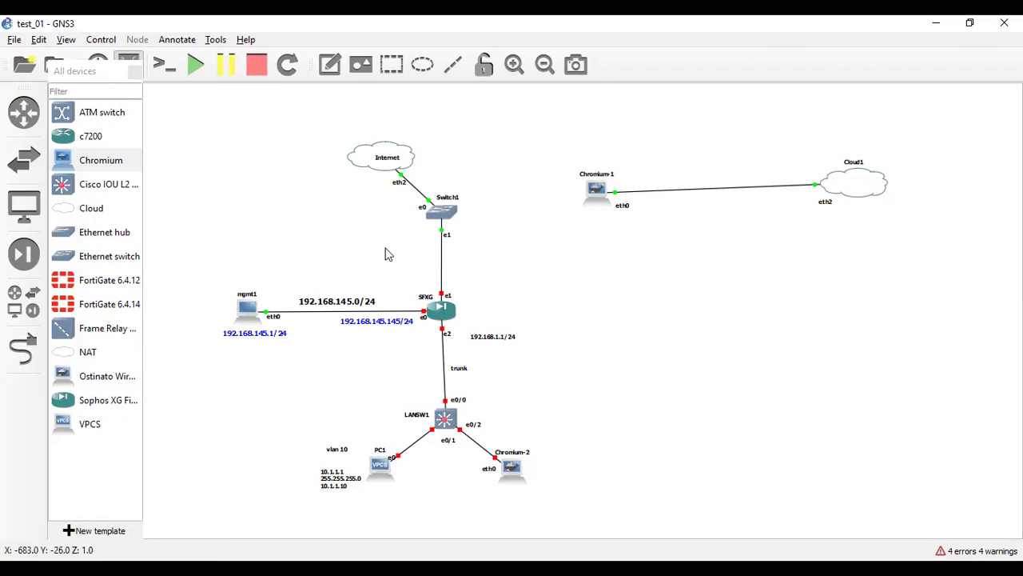
{"action": "left_click_drag", "start_coordinate": [594, 199], "coordinate": [596, 199]}
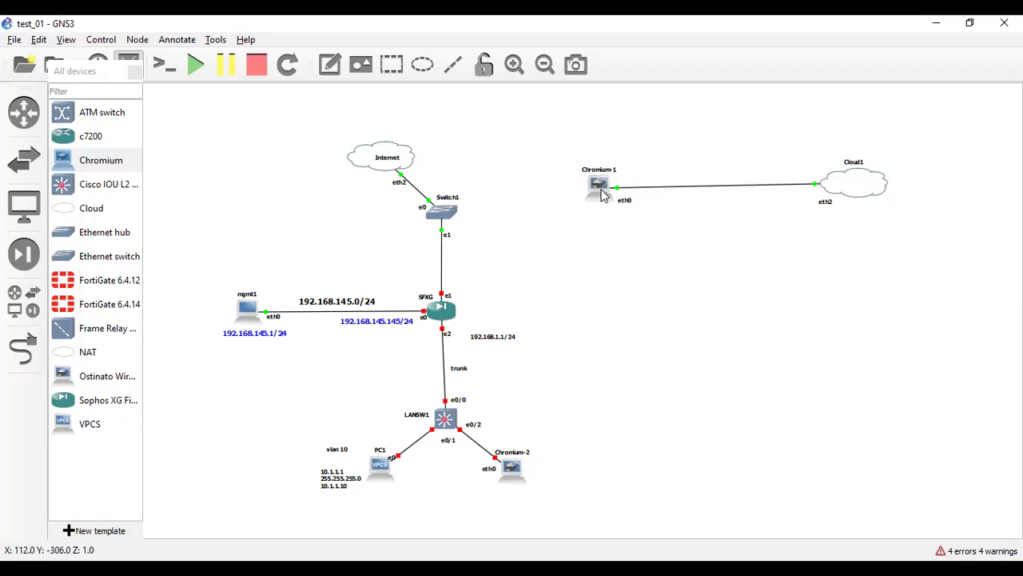
Copy the eth0 address, netmask, gateway and nameserver lines from Chromium-1's interfaces configuration and close it without saving.
{"action": "right_click", "coordinate": [606, 190]}
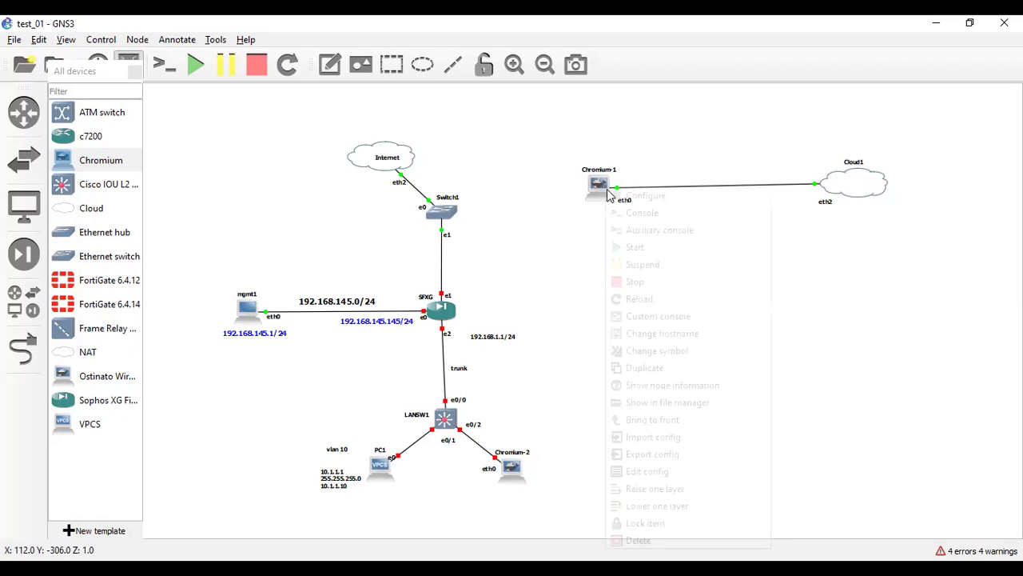
{"action": "left_click", "coordinate": [650, 473]}
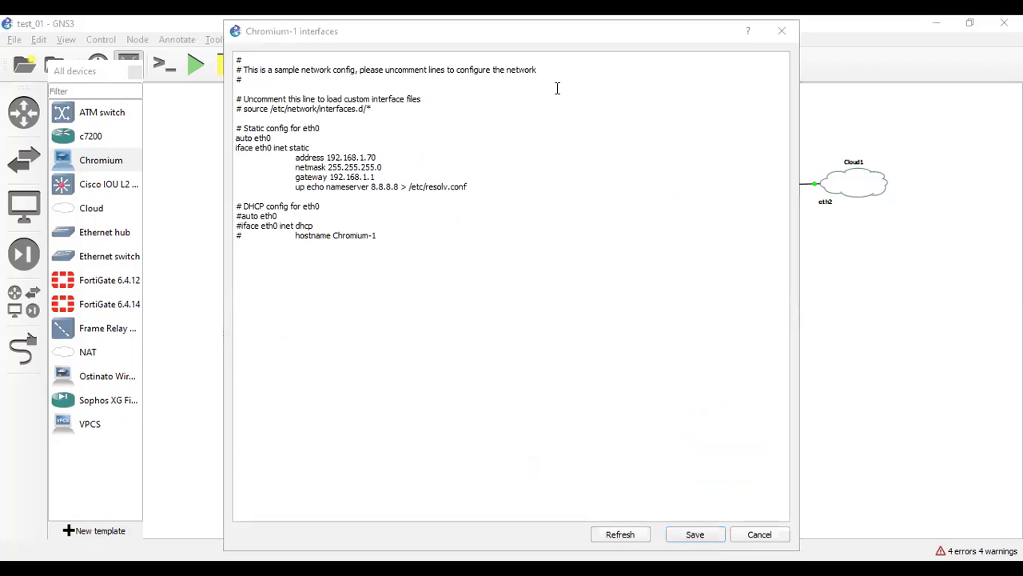
{"action": "left_click_drag", "start_coordinate": [467, 187], "coordinate": [242, 144]}
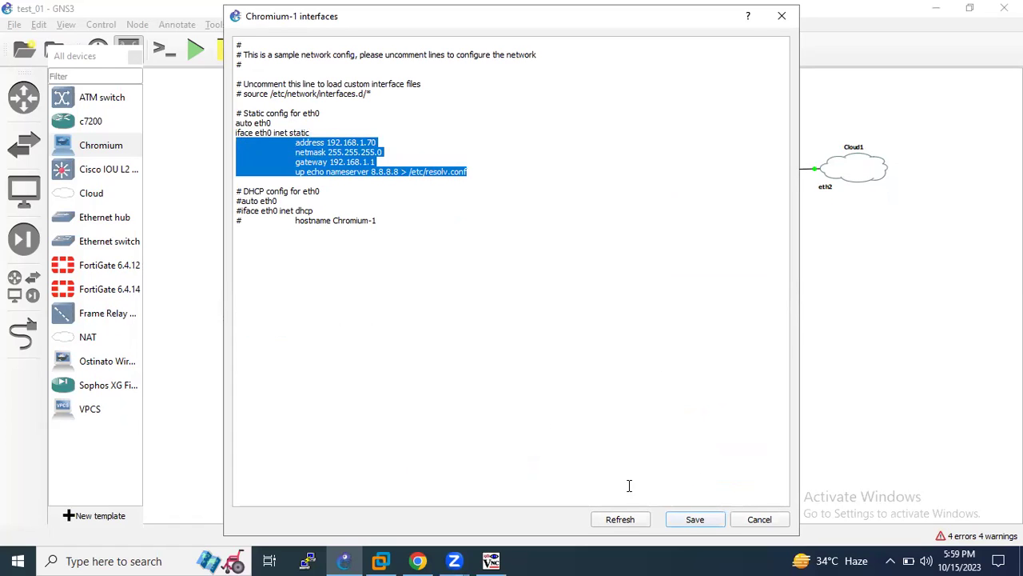
{"action": "right_click", "coordinate": [339, 156]}
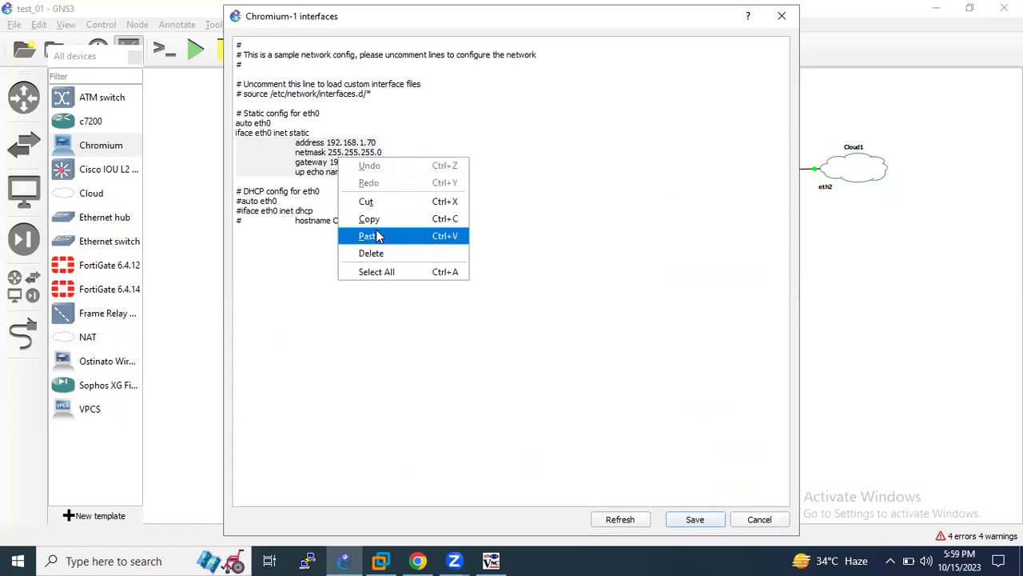
{"action": "left_click", "coordinate": [369, 218]}
{"action": "left_click", "coordinate": [854, 424]}
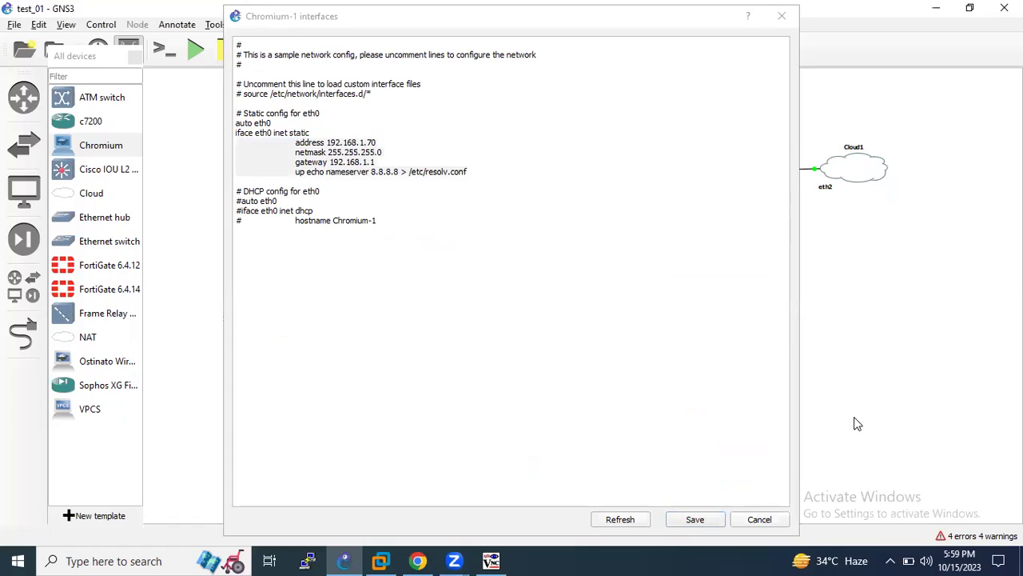
{"action": "left_click", "coordinate": [760, 520]}
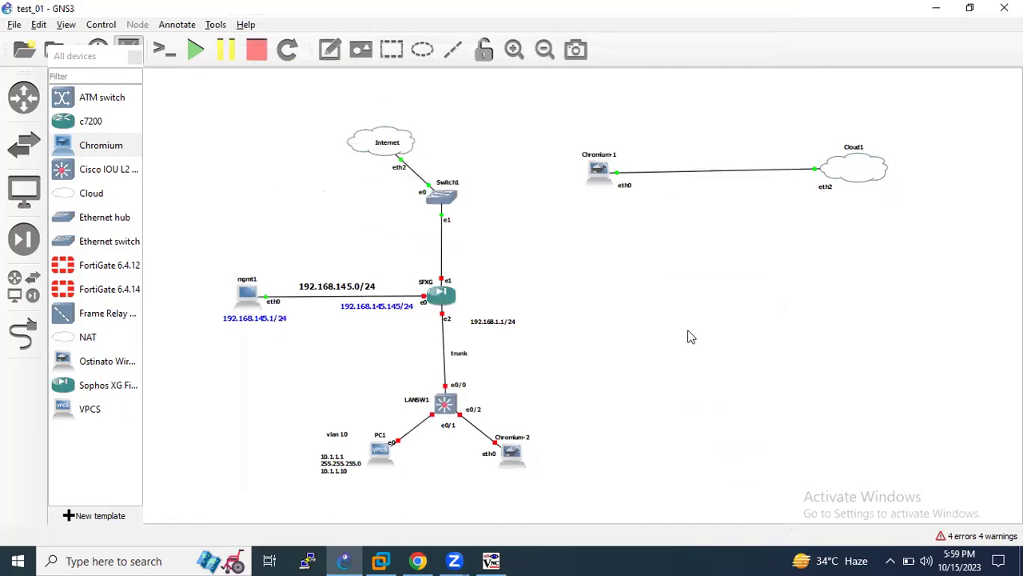
Add a text note below the Chromium-1 node and paste the copied static network settings into it.
{"action": "left_click", "coordinate": [330, 49]}
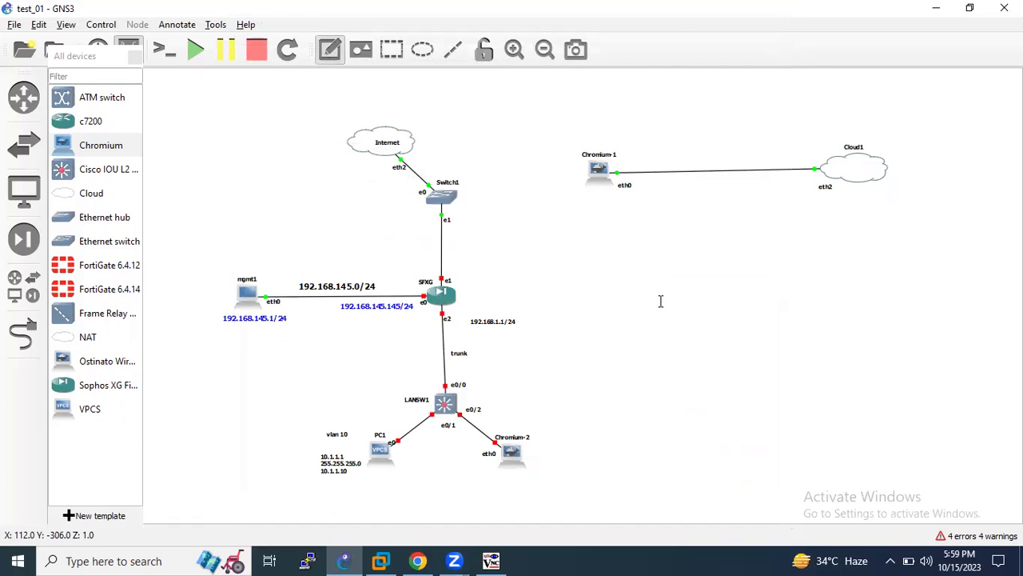
{"action": "left_click", "coordinate": [594, 242]}
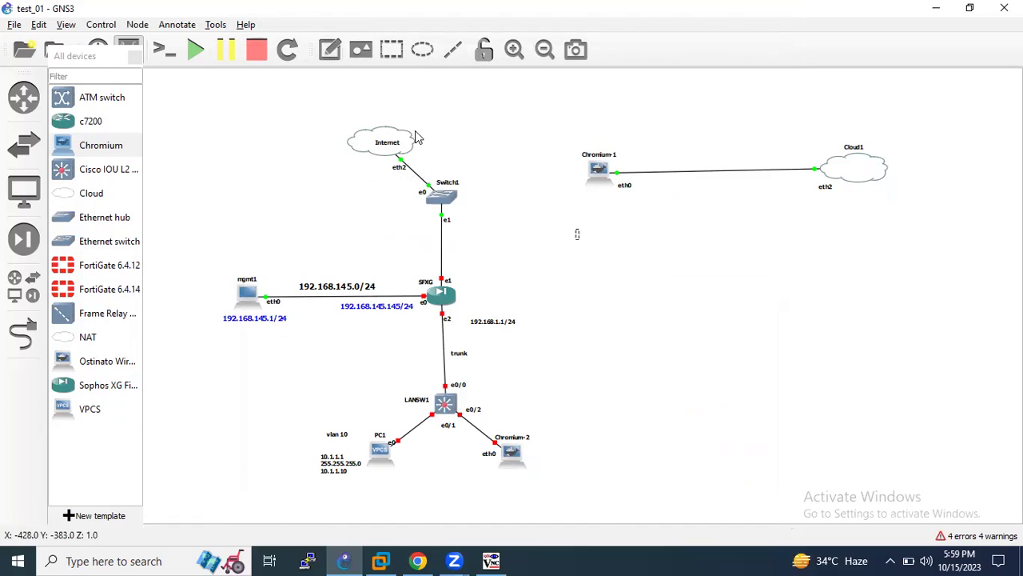
{"action": "key", "text": "ctrl+v"}
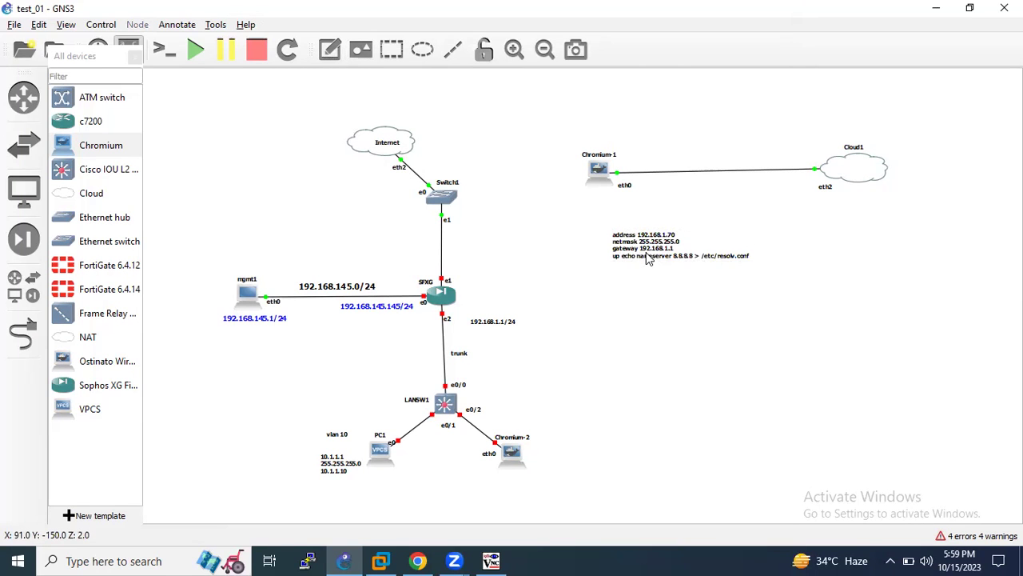
Enlarge the font of the network settings note below Chromium-1 and apply the change.
{"action": "right_click", "coordinate": [647, 254]}
{"action": "left_click", "coordinate": [685, 278]}
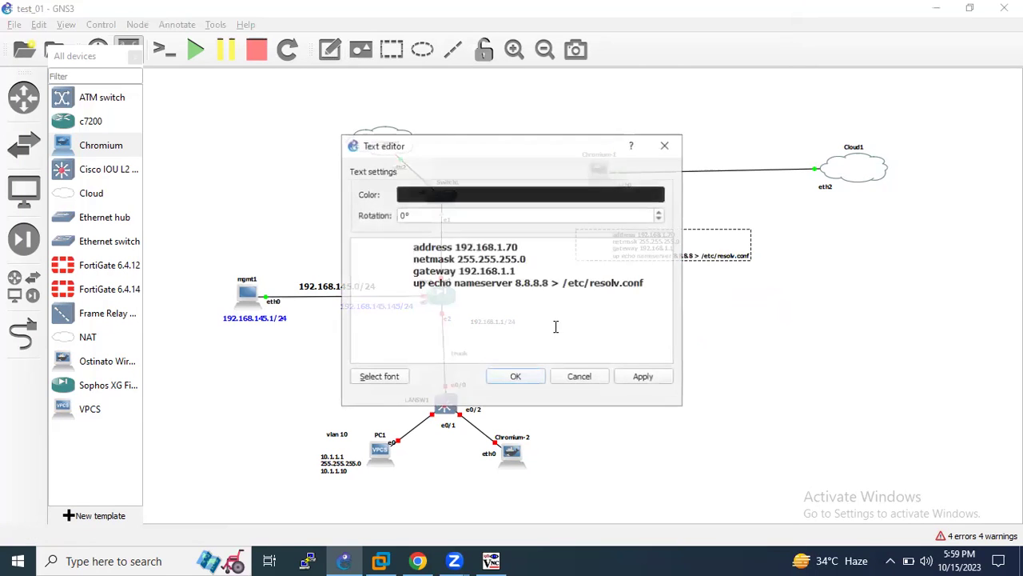
{"action": "left_click", "coordinate": [393, 377]}
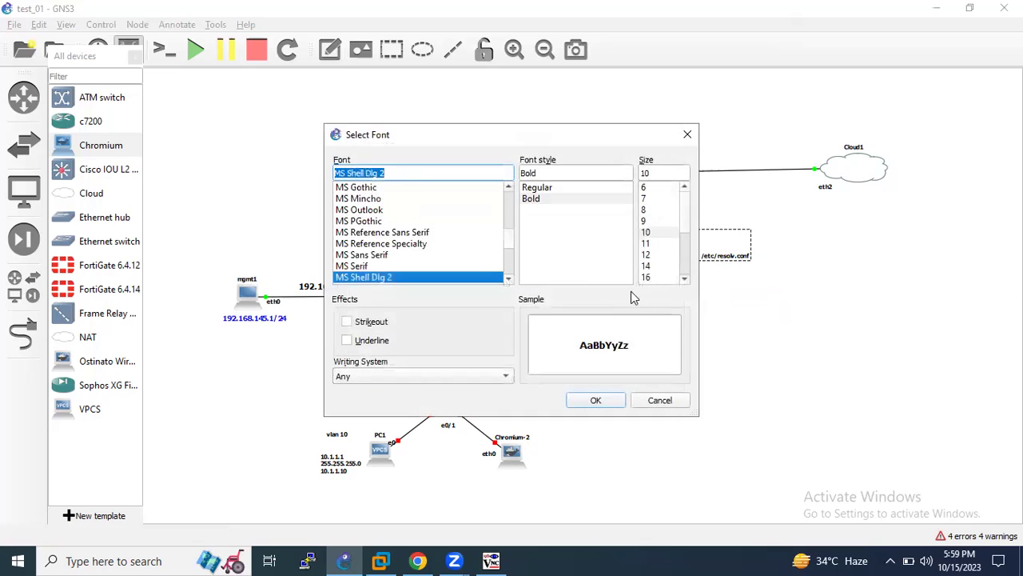
{"action": "left_click", "coordinate": [595, 399]}
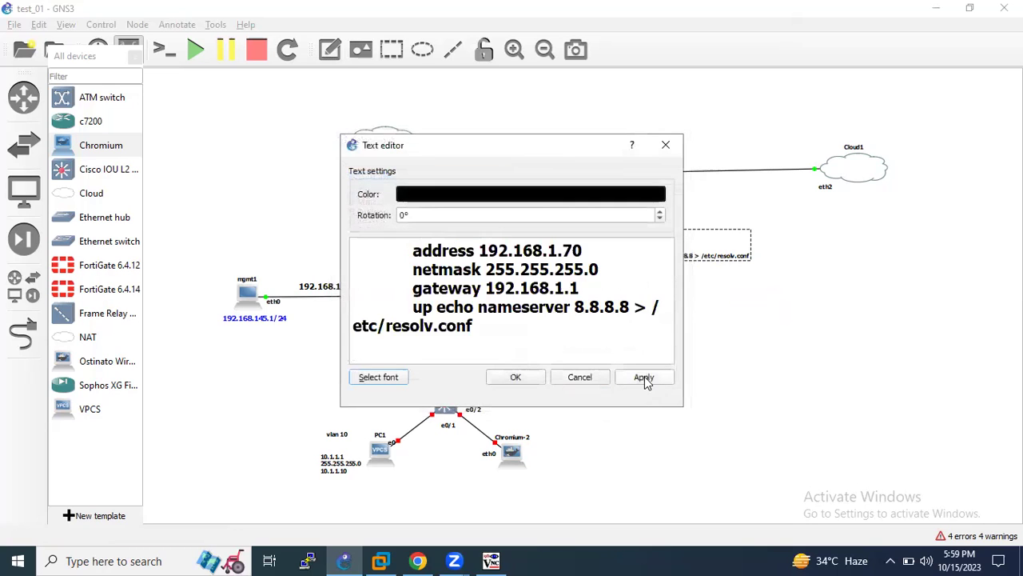
{"action": "left_click", "coordinate": [644, 377]}
{"action": "left_click", "coordinate": [516, 377]}
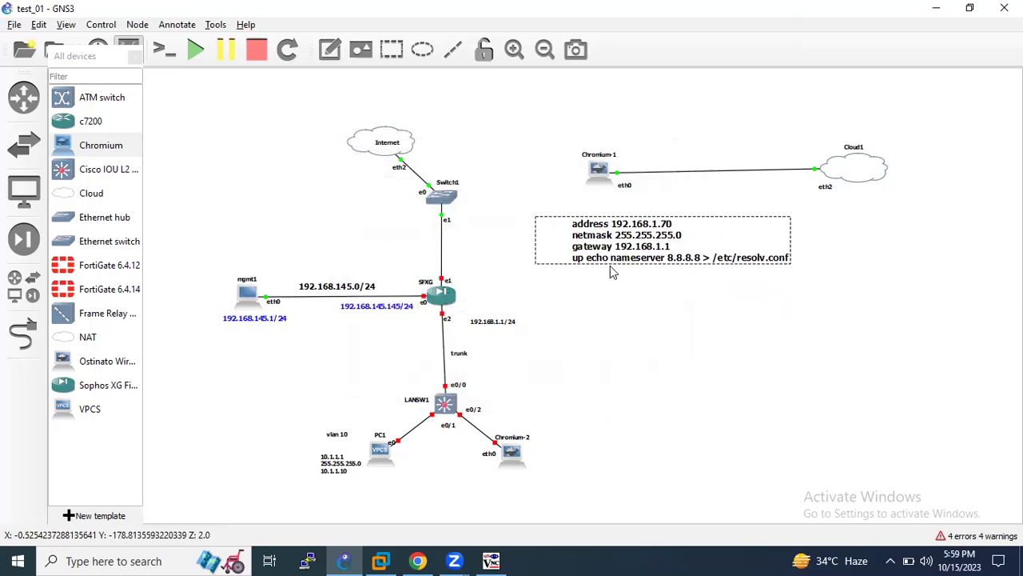
Move the network settings note slightly up and to the left, remove its leading indentation, and keep it beneath Chromium-1.
{"action": "left_click_drag", "start_coordinate": [614, 249], "coordinate": [598, 245]}
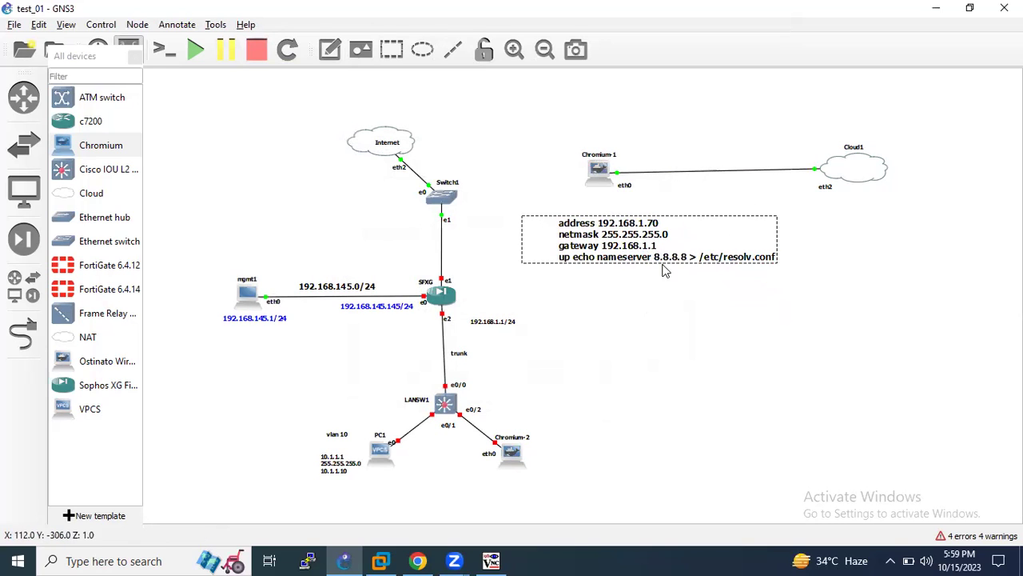
{"action": "double_click", "coordinate": [621, 245]}
{"action": "mouse_move", "coordinate": [620, 245]}
{"action": "left_mouse_down"}
{"action": "mouse_move", "coordinate": [584, 235]}
{"action": "mouse_move", "coordinate": [613, 240]}
{"action": "left_mouse_up"}
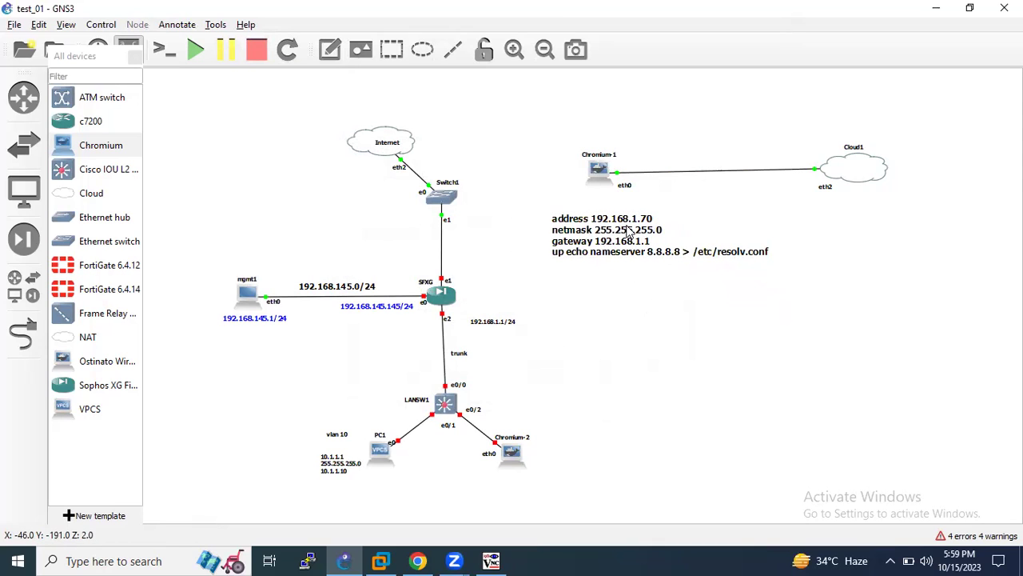